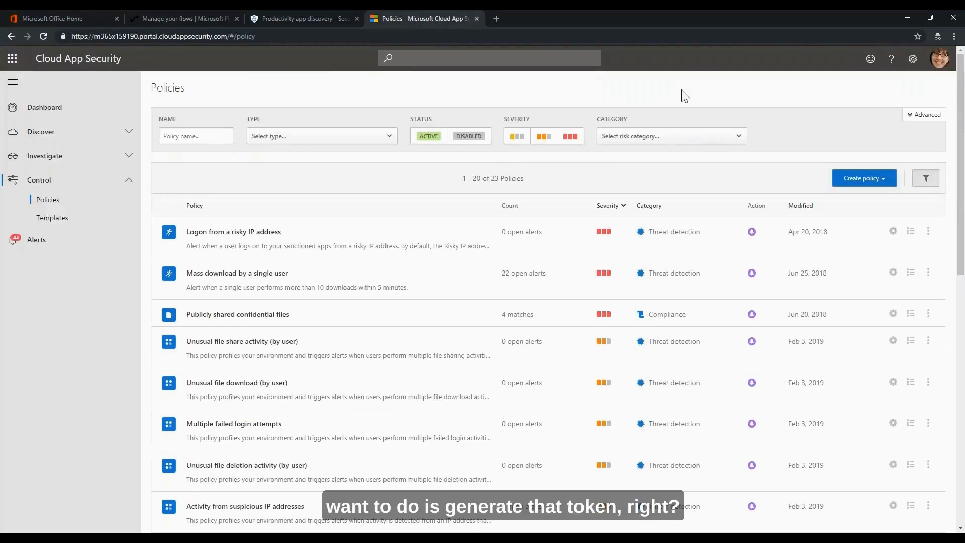
# Step: Generate an API token named Whatever in the security extensions, select the generated token string and close the token dialog
pyautogui.click(912, 61)
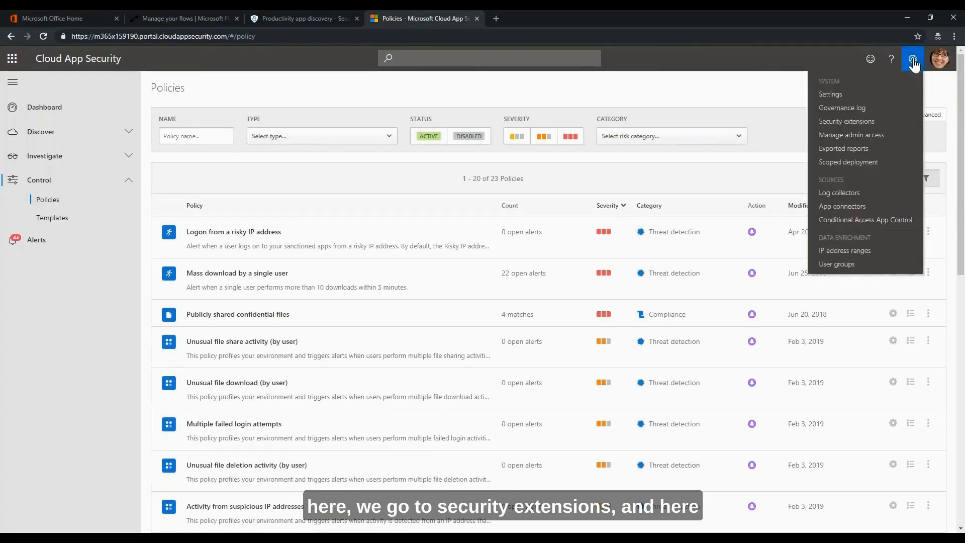
pyautogui.click(863, 122)
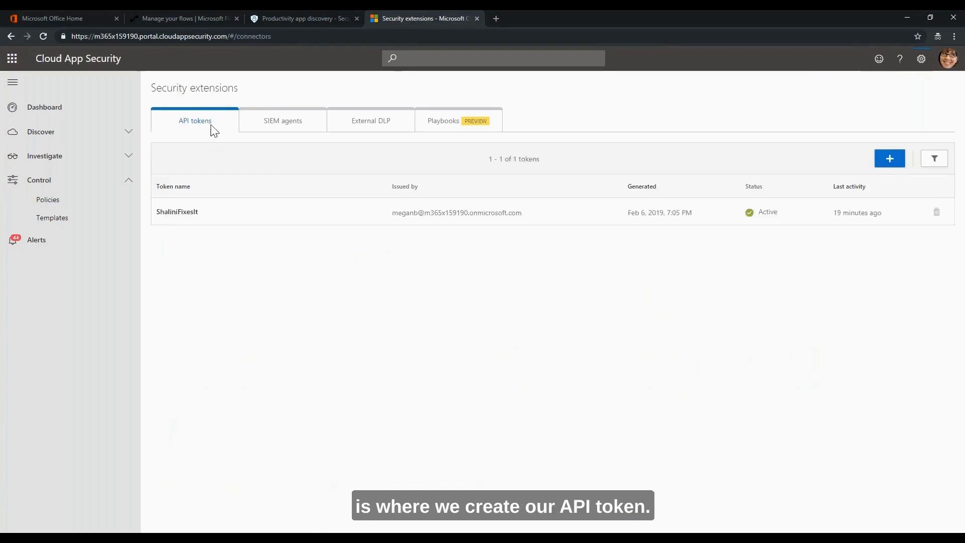
pyautogui.click(892, 159)
pyautogui.click(405, 161)
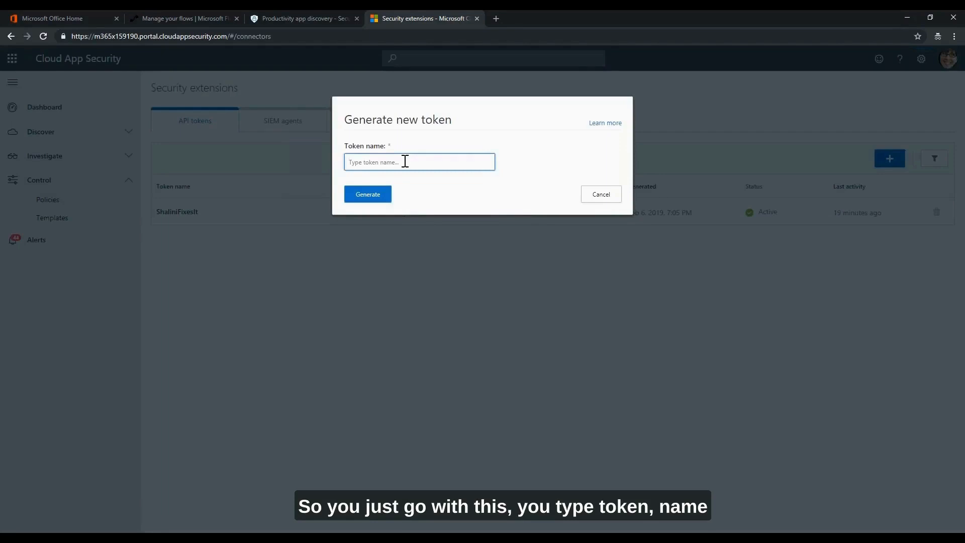
pyautogui.write('Whatever')
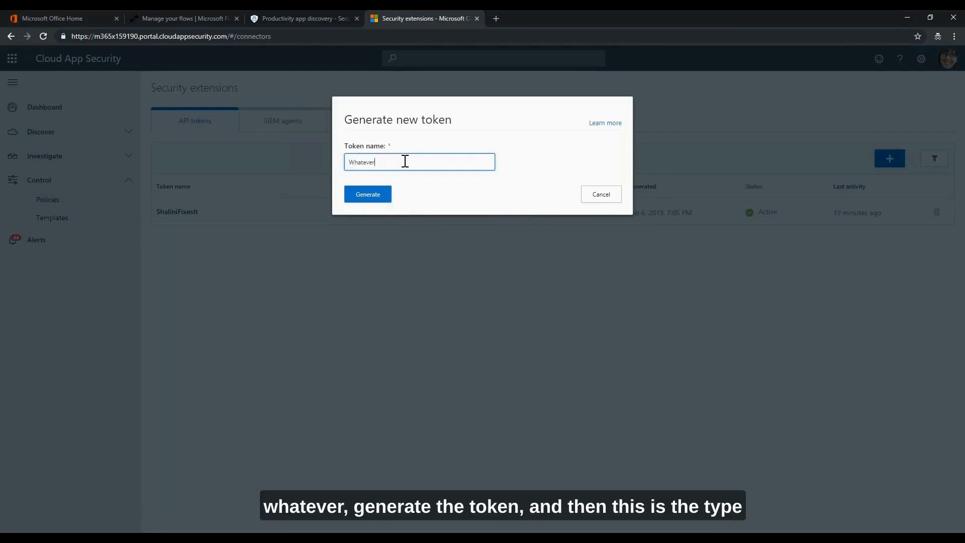
pyautogui.click(363, 197)
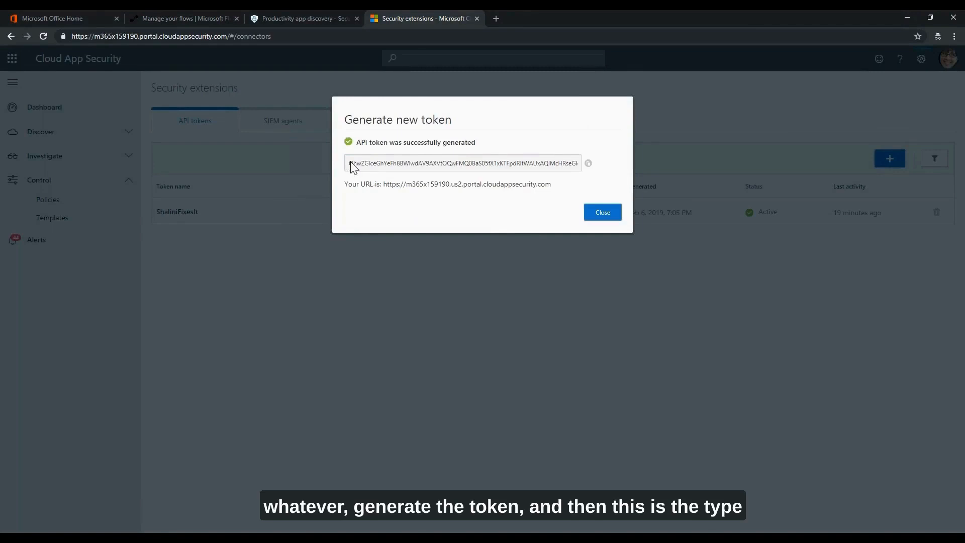
pyautogui.moveTo(352, 167); pyautogui.dragTo(592, 162)
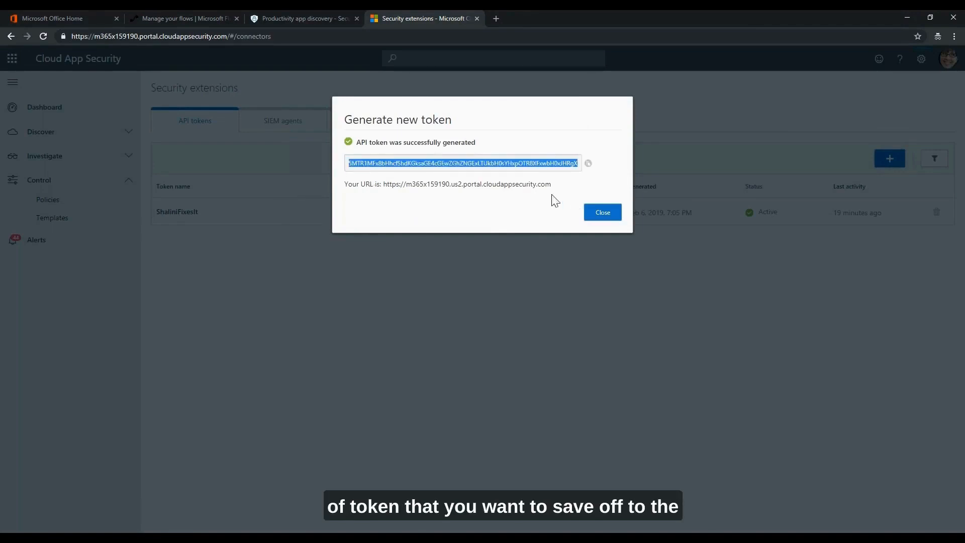
pyautogui.click(603, 214)
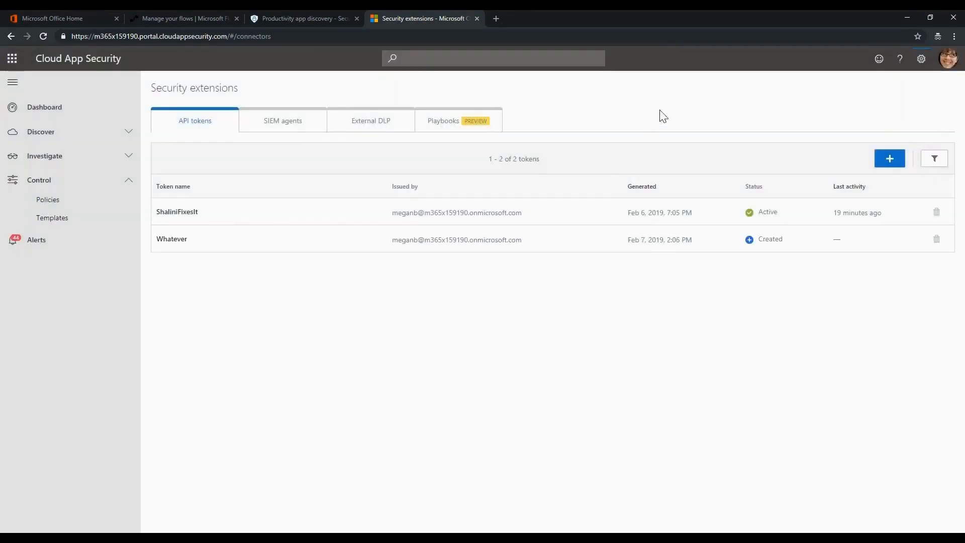
# Step: Switch to Microsoft Flow and start a new flow from blank
pyautogui.click(182, 19)
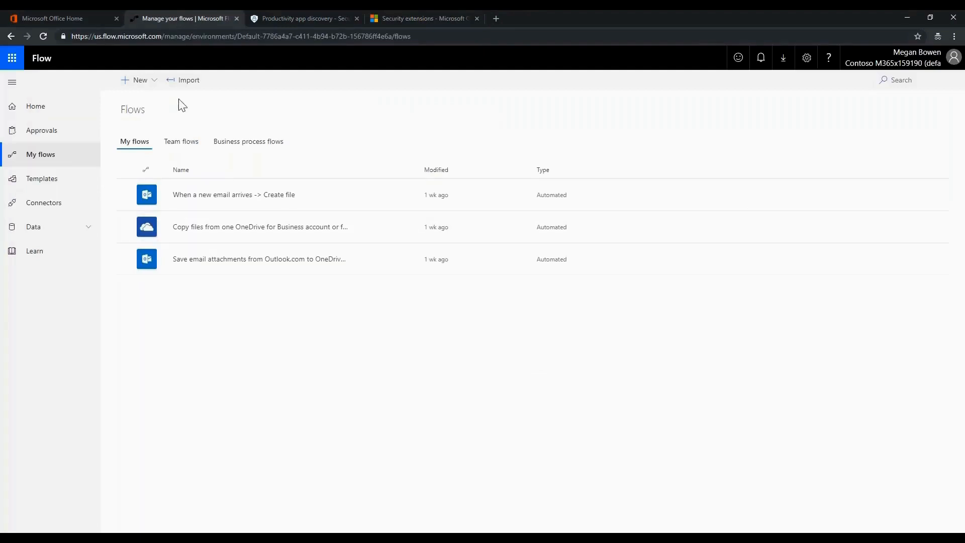
pyautogui.click(147, 85)
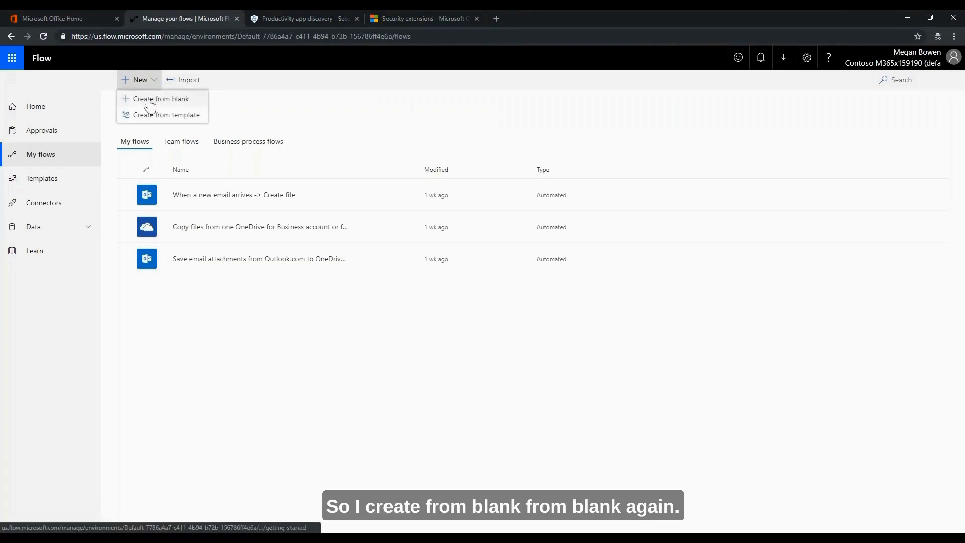
pyautogui.click(149, 101)
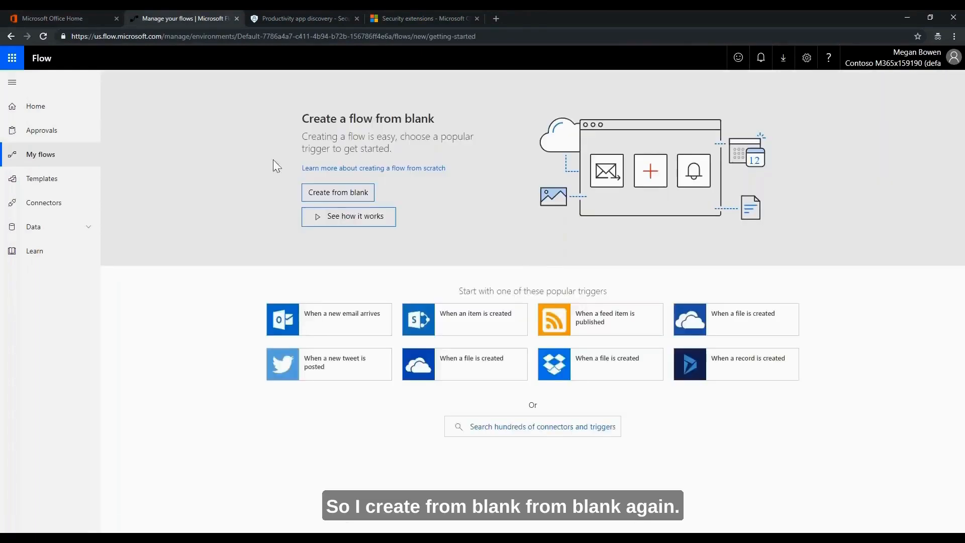
pyautogui.click(339, 193)
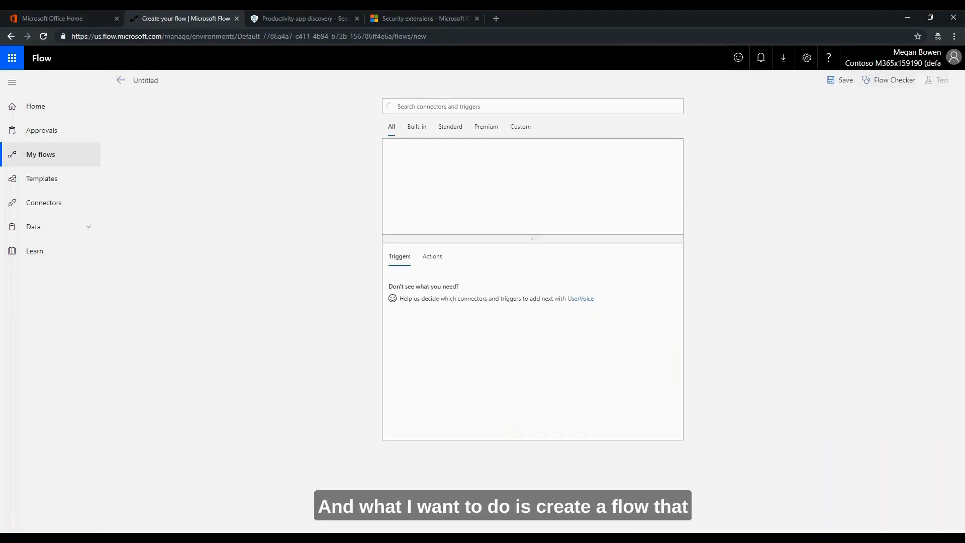
# Step: Find the Cloud App Security connector and set its "When an alert is generated" trigger as the start of the flow
pyautogui.click(409, 106)
pyautogui.write('cloud app secur')
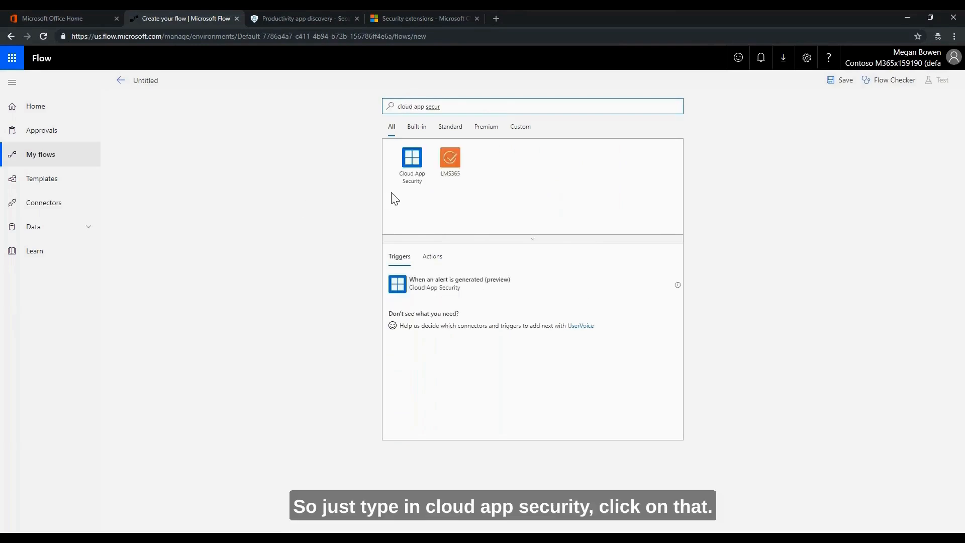
pyautogui.click(406, 166)
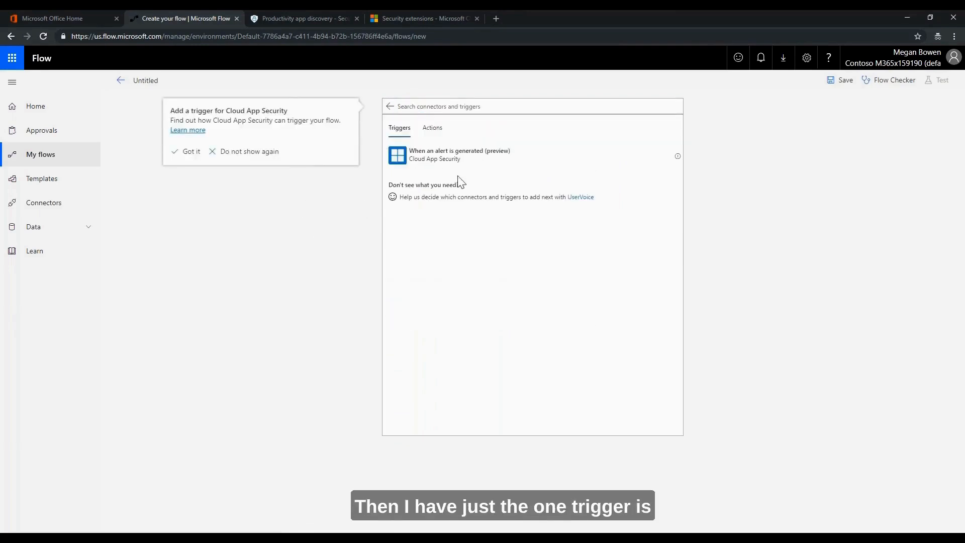
pyautogui.click(428, 160)
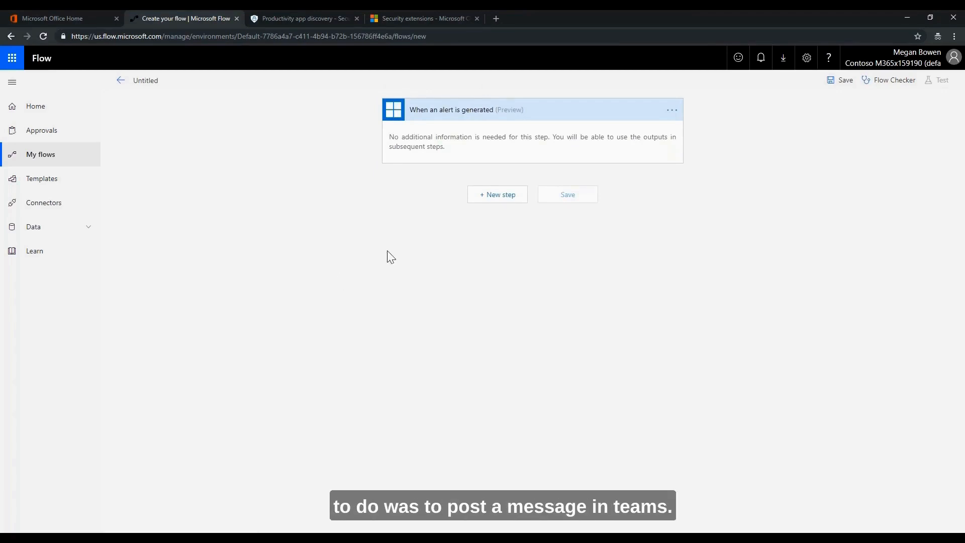
# Step: Add a new step after the trigger that uses the Microsoft Teams "Post message" action
pyautogui.click(497, 200)
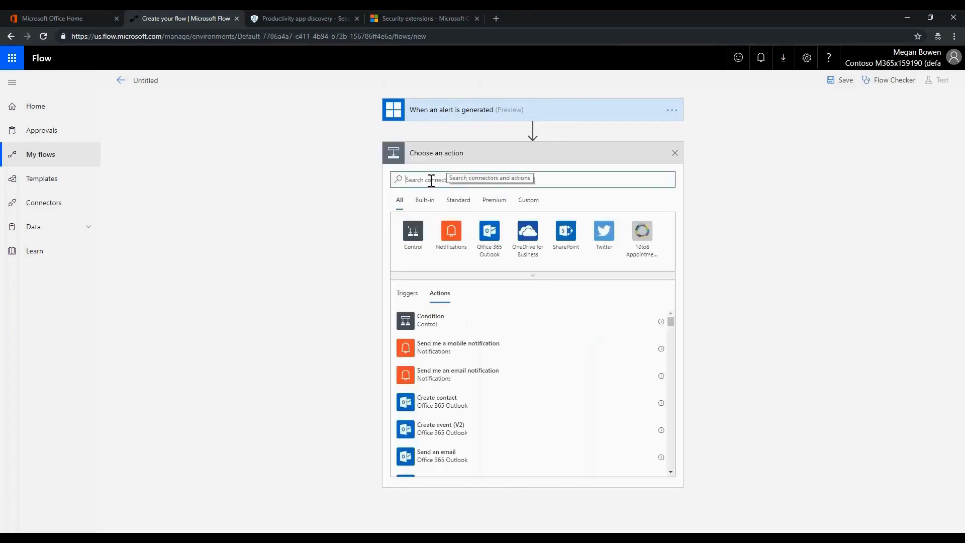
pyautogui.write('Microsoft teams')
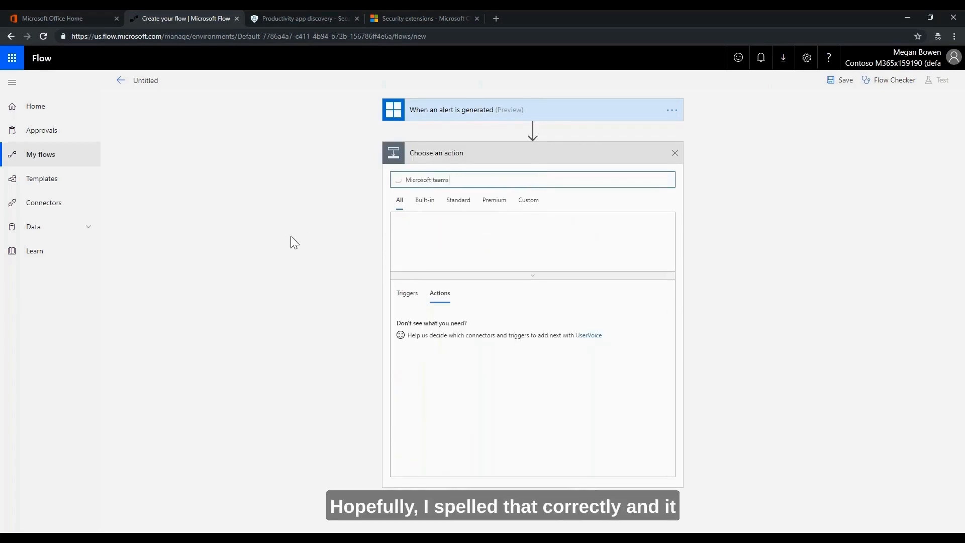
pyautogui.click(407, 243)
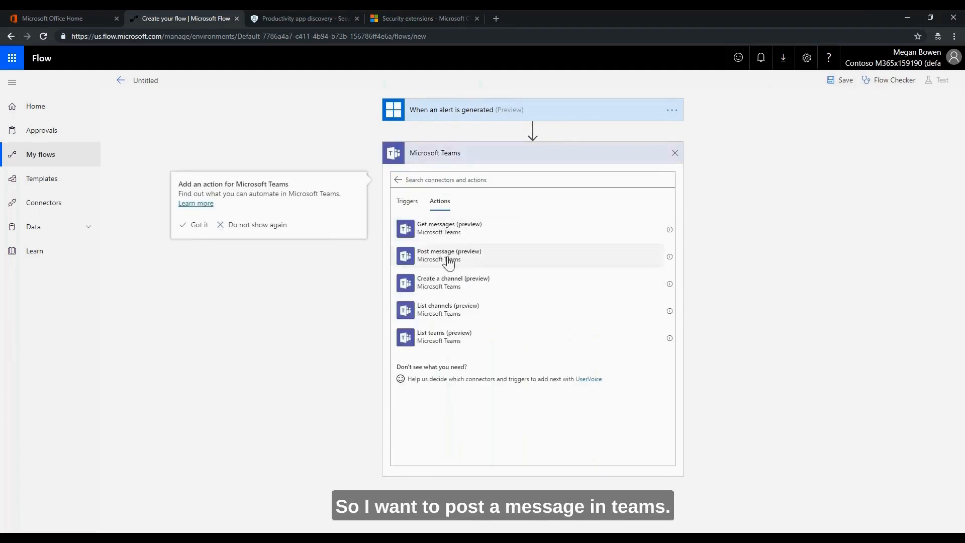
pyautogui.click(448, 262)
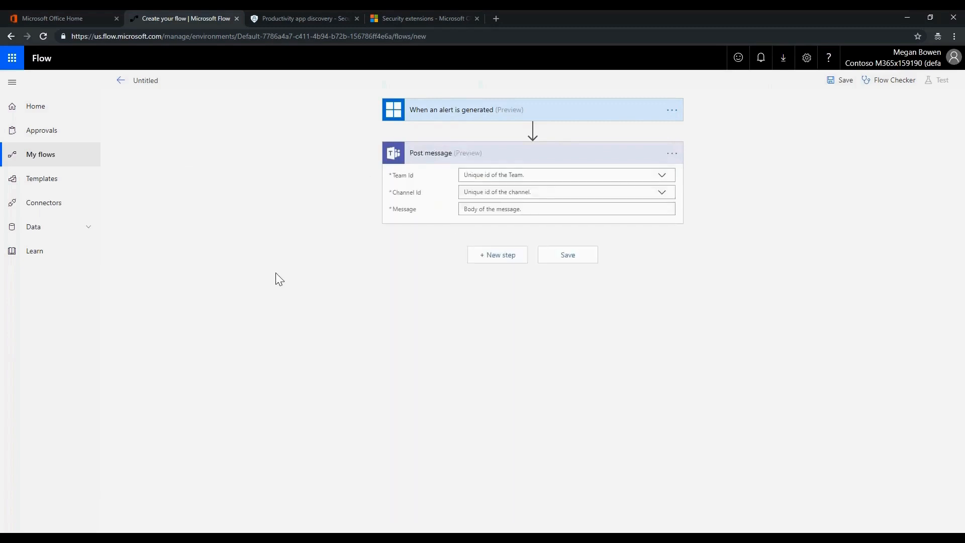
# Step: Set the Teams message's team to Contoso Help Desk Team and its channel to Service Now Tickets
pyautogui.click(662, 177)
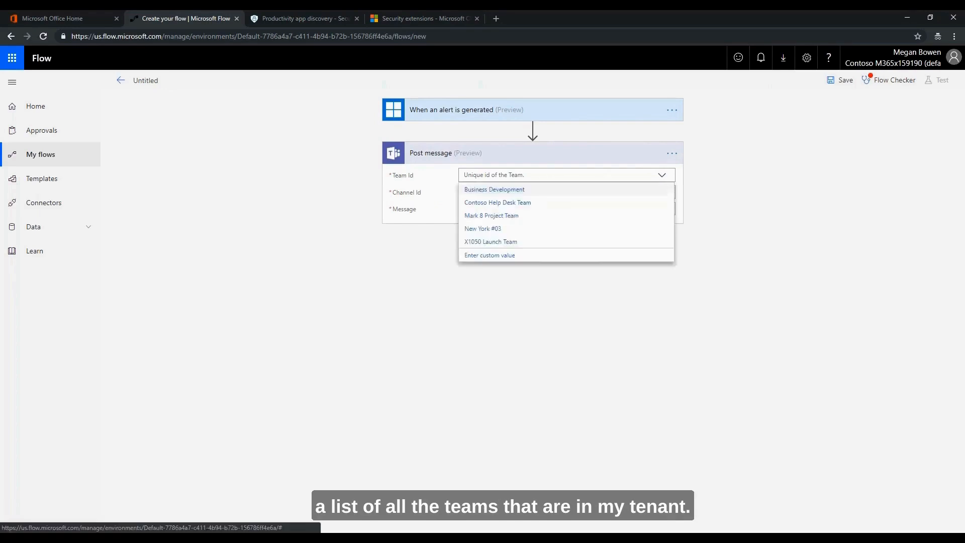
pyautogui.click(527, 203)
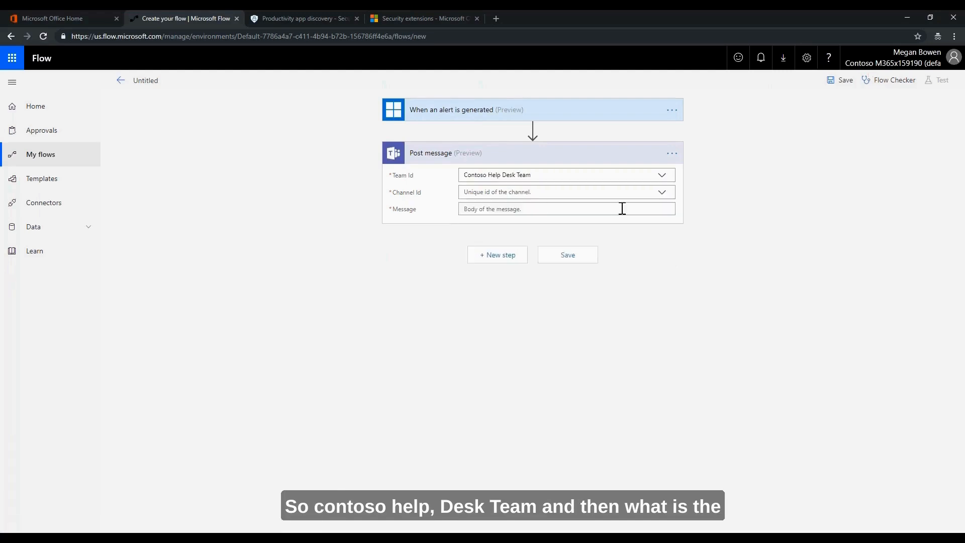
pyautogui.click(663, 196)
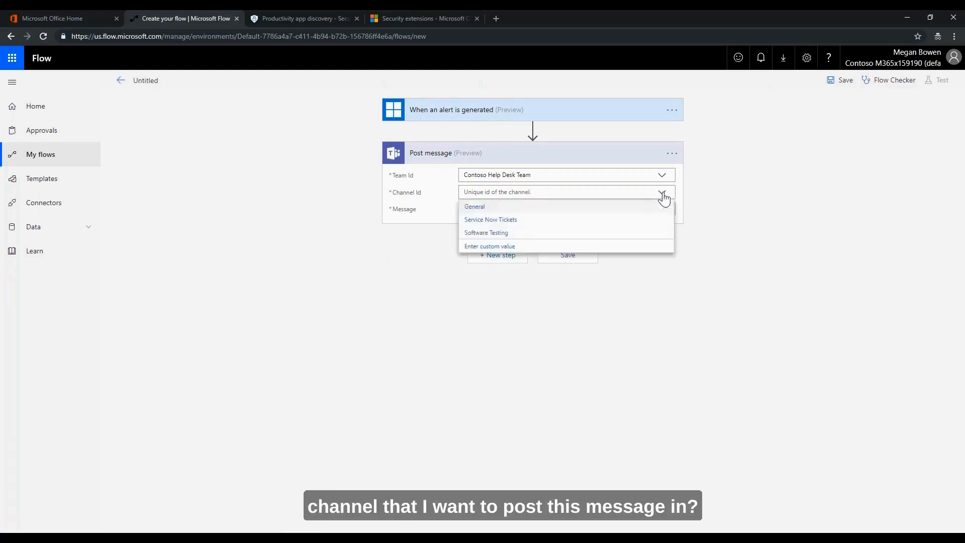
pyautogui.click(505, 222)
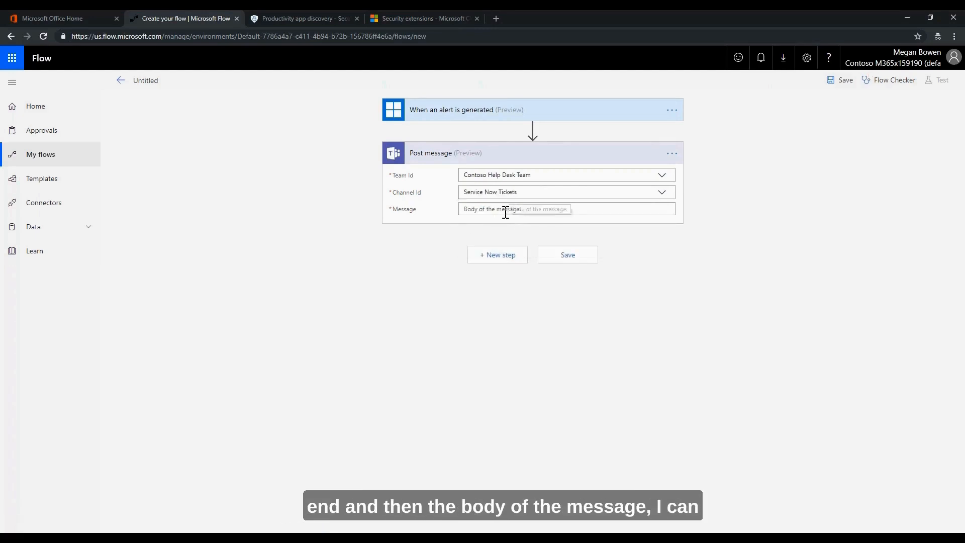
# Step: Fill the message body with the AlertDisplayName, AlertType and Category dynamic values, and enclose the action in a loop over ExtendedLinks
pyautogui.click(505, 210)
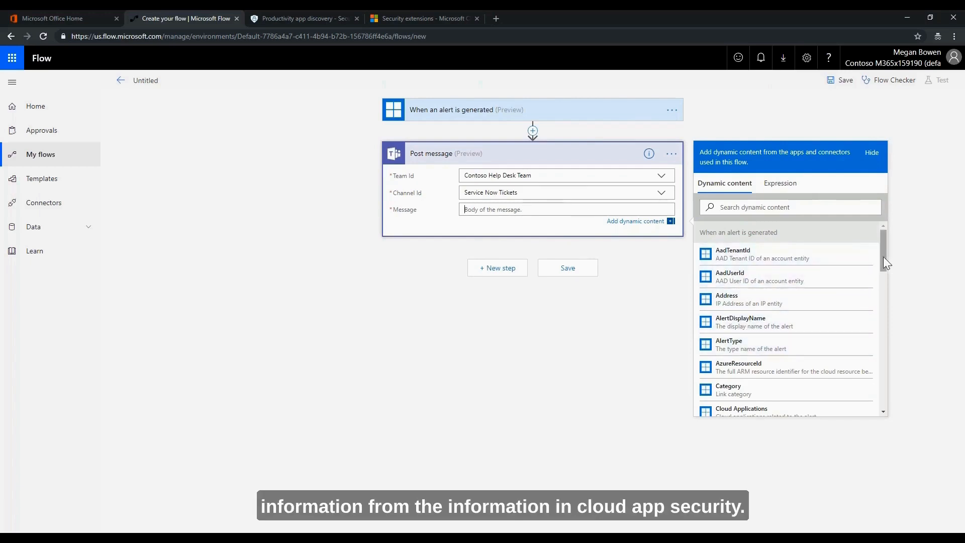
pyautogui.click(740, 326)
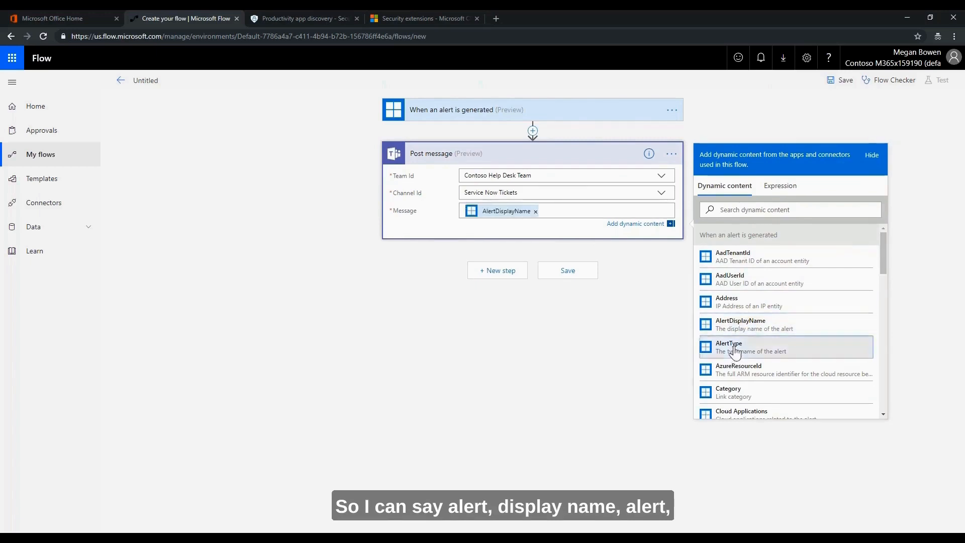
pyautogui.click(735, 352)
pyautogui.click(741, 398)
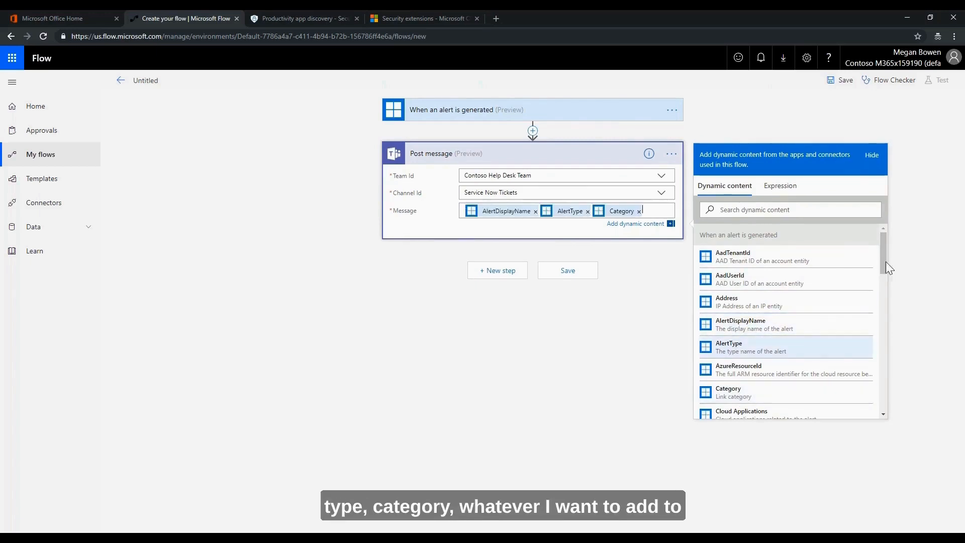
pyautogui.moveTo(882, 292); pyautogui.dragTo(882, 305)
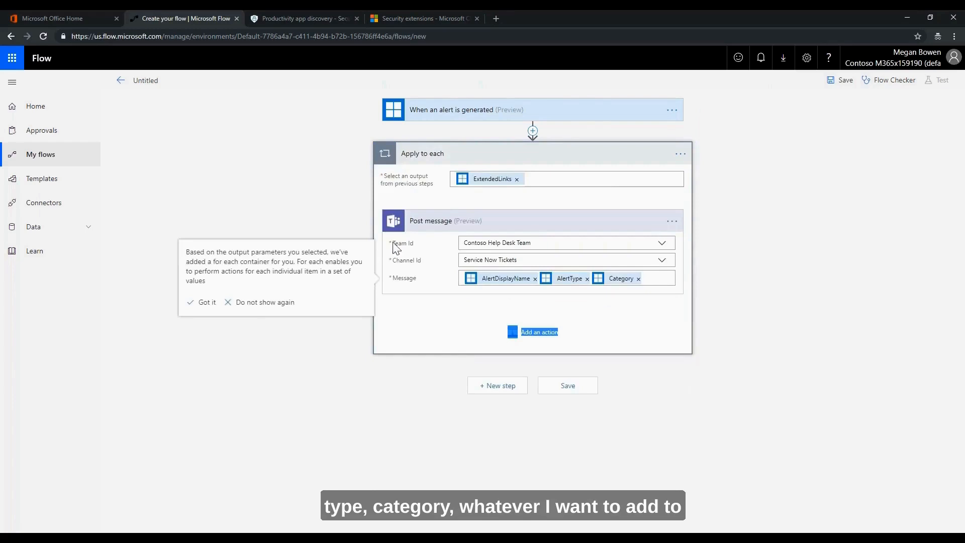
pyautogui.click(280, 300)
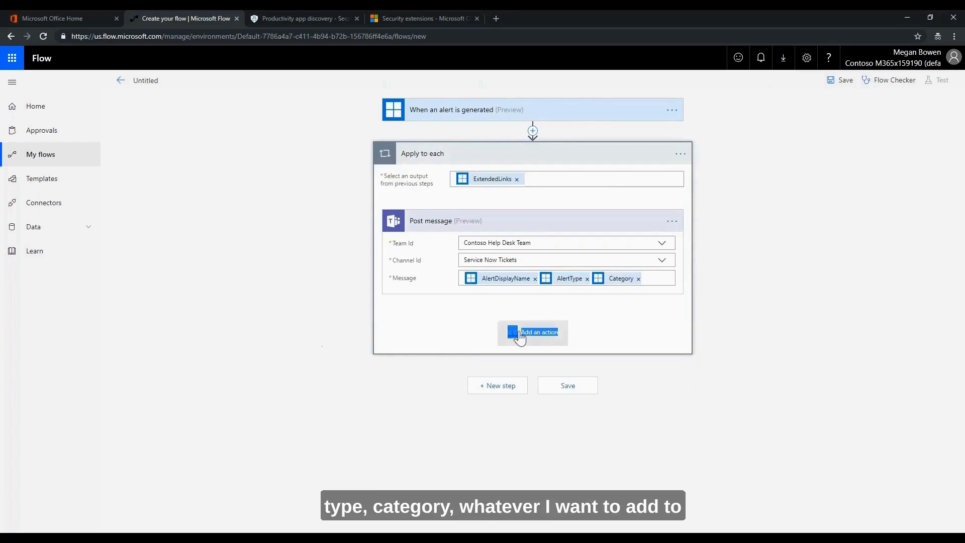
# Step: Remove the Category value from the Teams message body
pyautogui.click(638, 279)
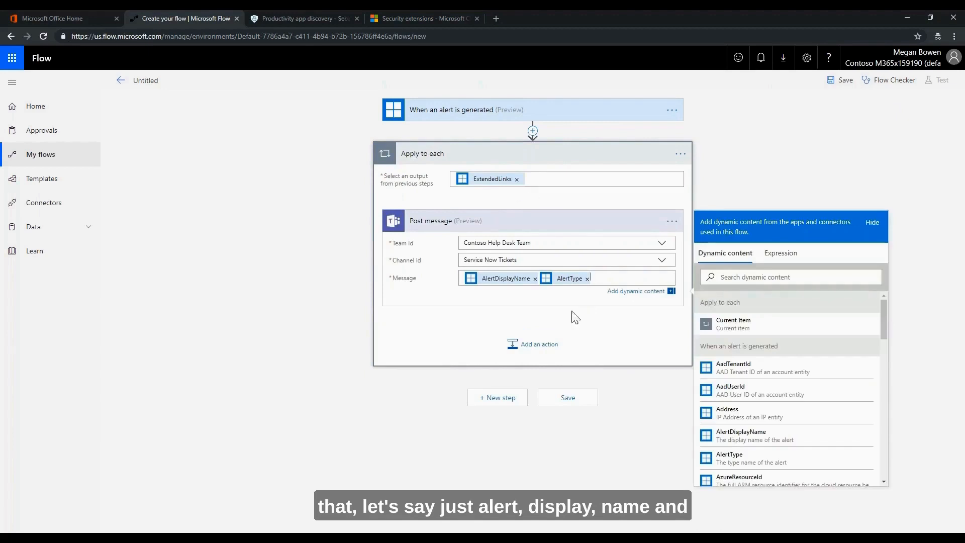
pyautogui.click(448, 339)
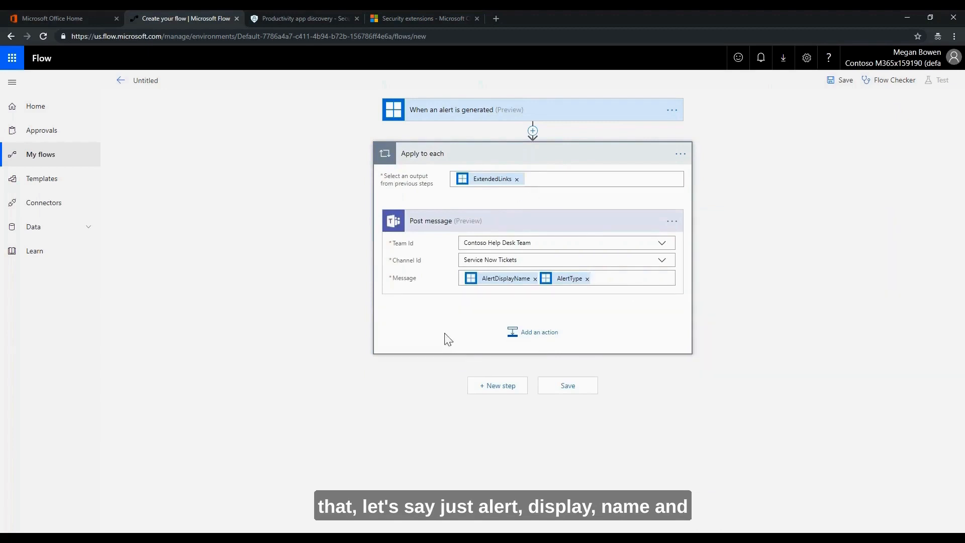
# Step: Add a new step after the loop that uses the ServiceNow "Create Record" action
pyautogui.click(503, 387)
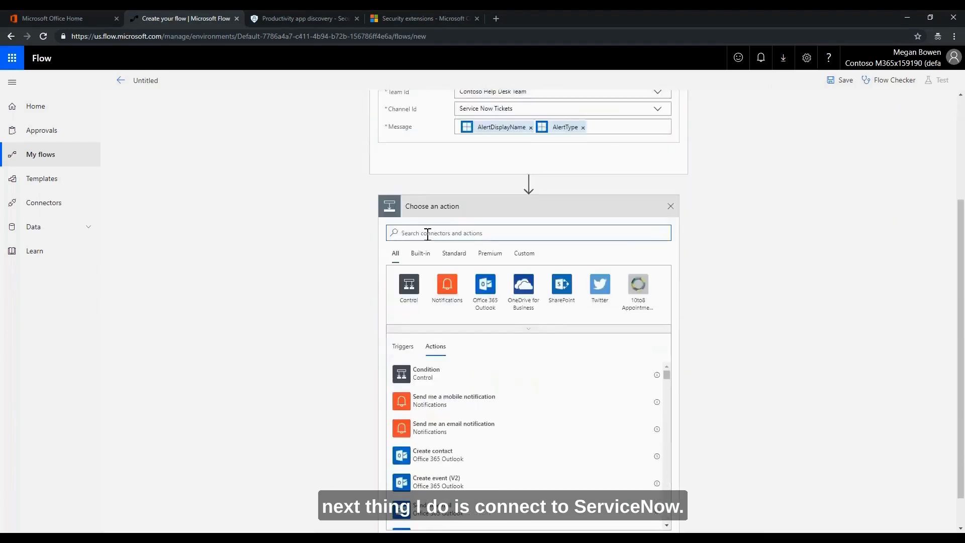
pyautogui.write('service n')
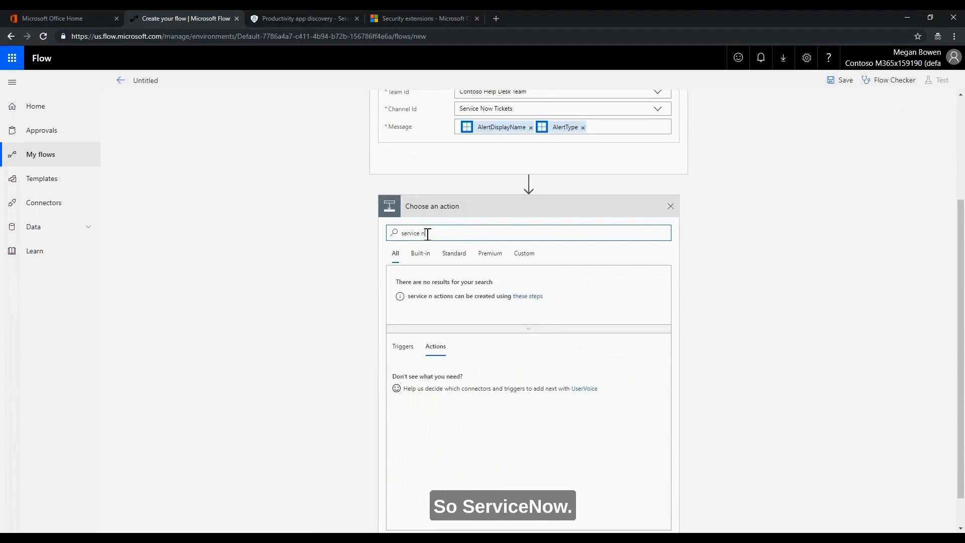
pyautogui.write('ow')
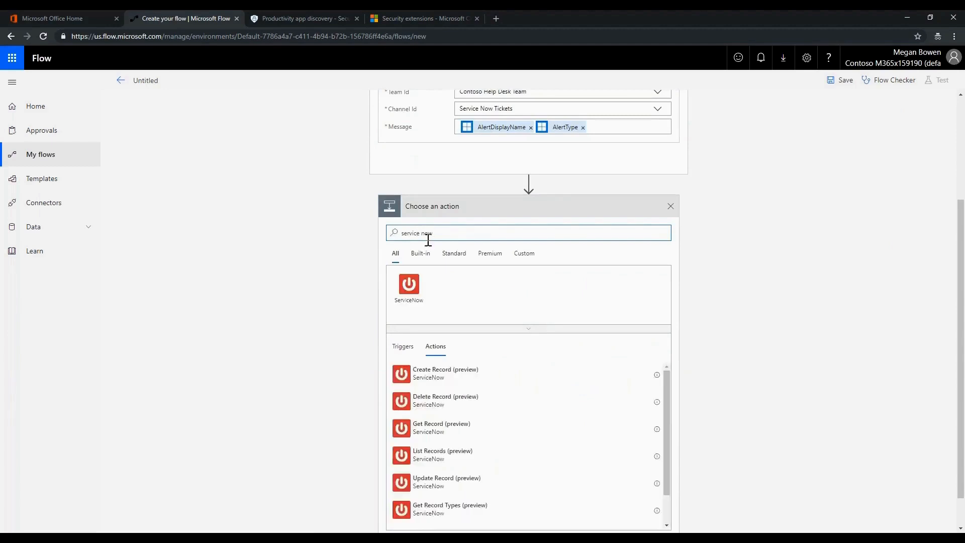
pyautogui.click(426, 385)
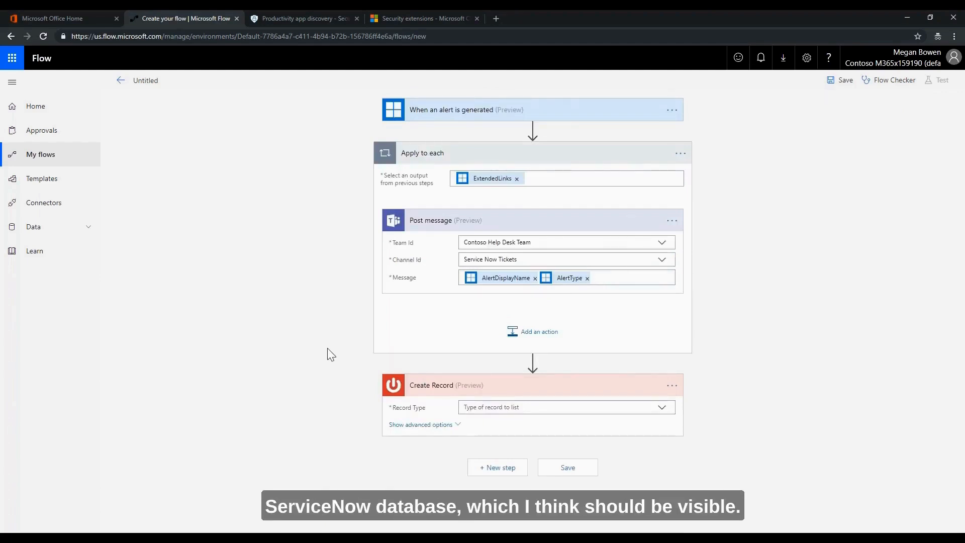
# Step: Open the settings of the ServiceNow Create Record action
pyautogui.click(672, 386)
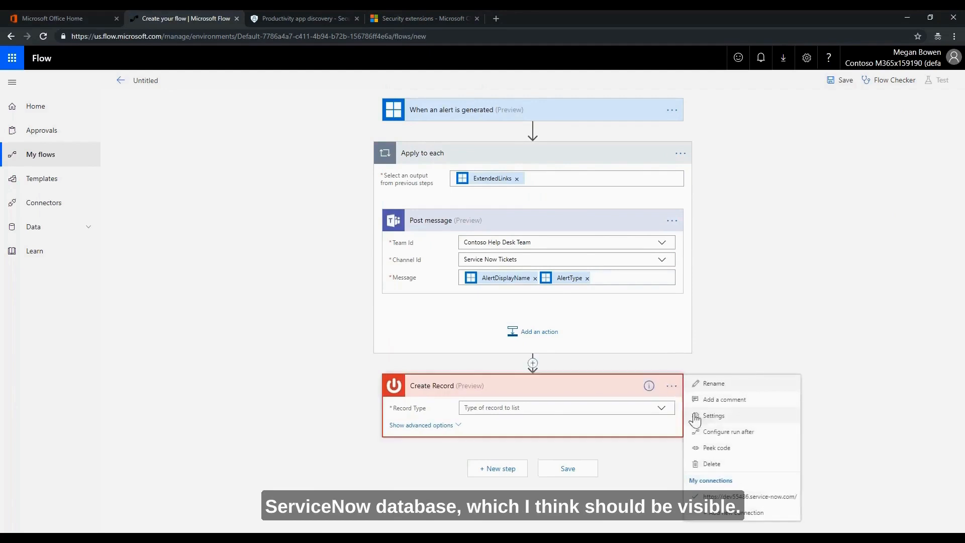
pyautogui.click(713, 416)
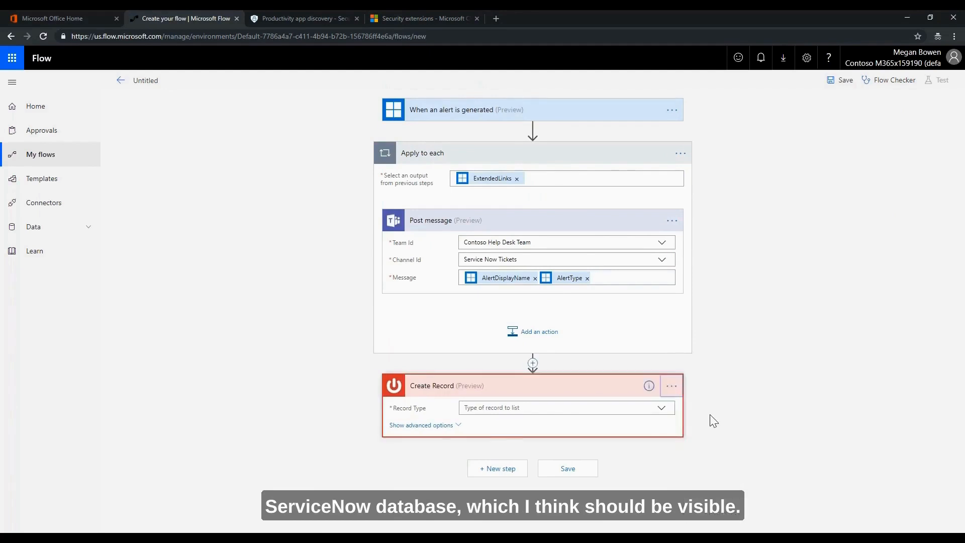
# Step: Look through the settings of the ServiceNow Create Record action, such as Asynchronous Pattern, Automatic decompression and Timeout, and close them
pyautogui.click(505, 385)
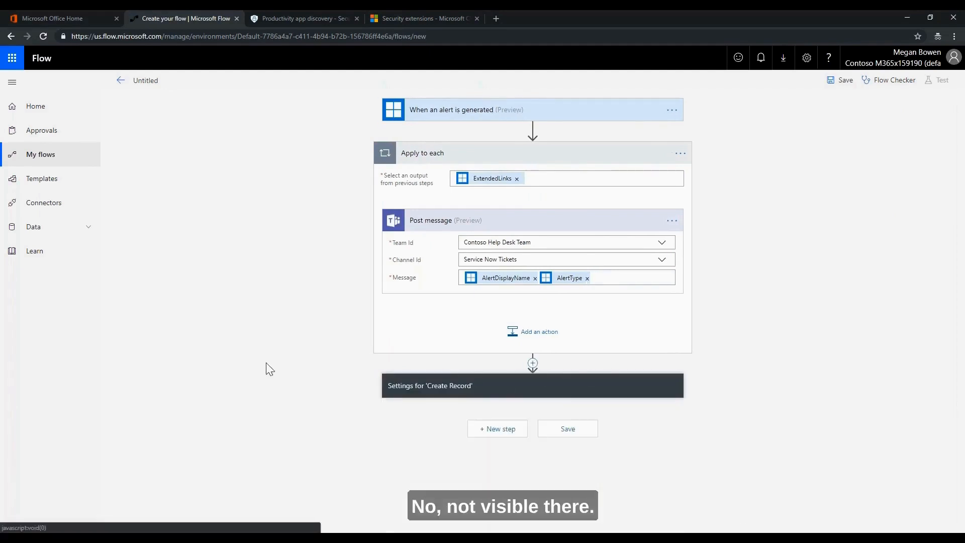
pyautogui.click(436, 392)
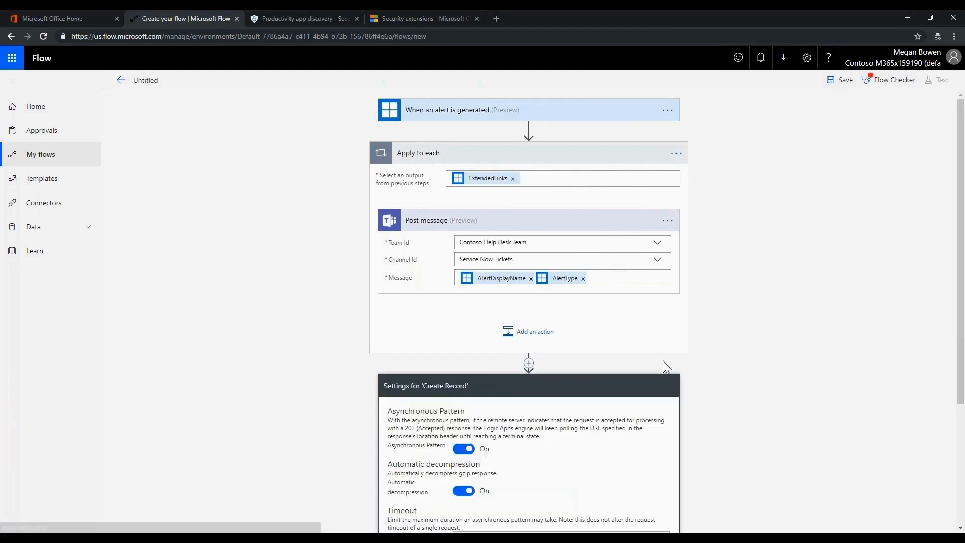
pyautogui.scroll(-3, 662, 360)
pyautogui.click(563, 465)
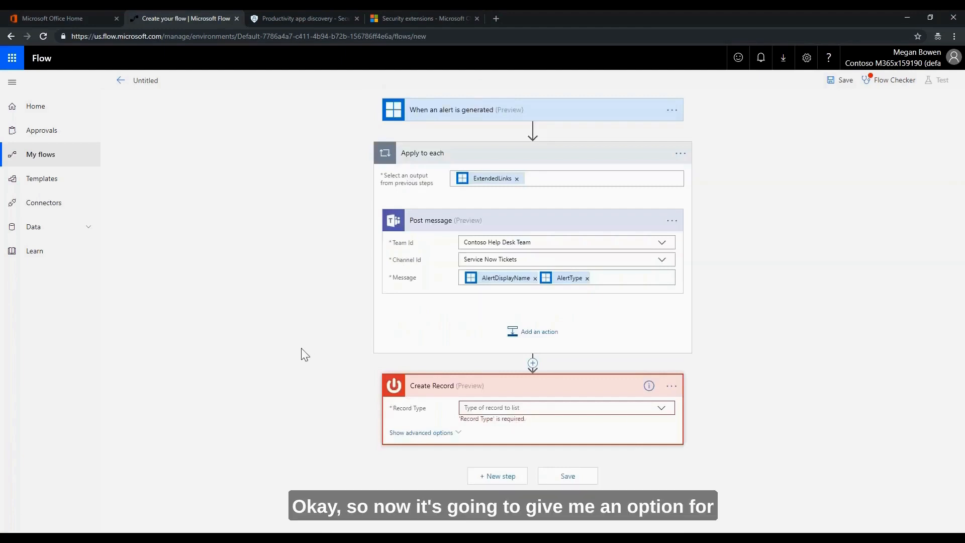
# Step: Set the record type of the ServiceNow Create Record action to Password Reset Request
pyautogui.click(661, 409)
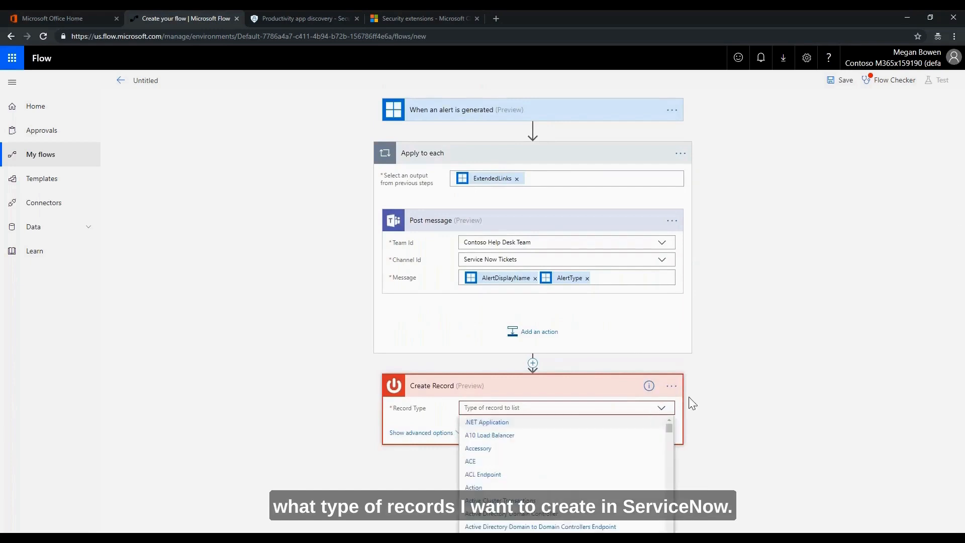
pyautogui.moveTo(670, 427); pyautogui.dragTo(670, 511)
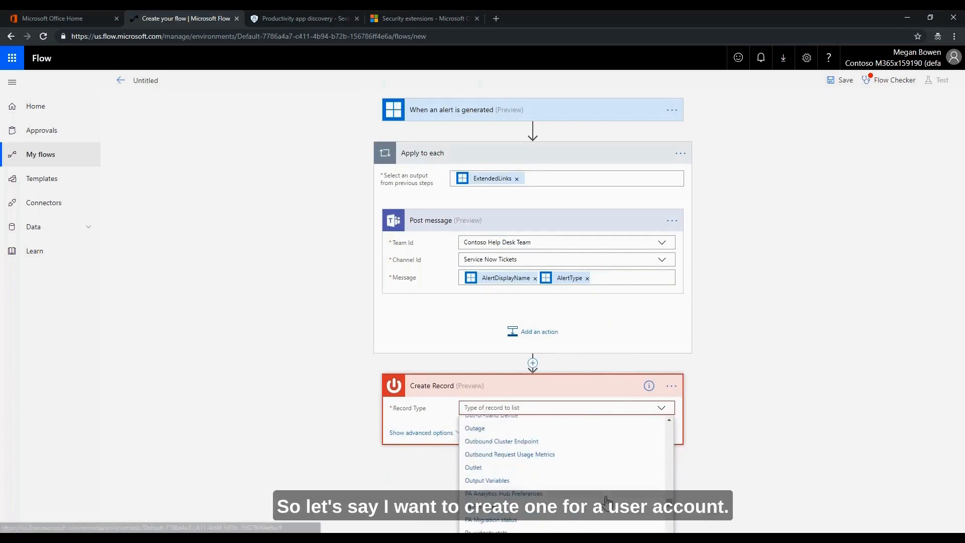
pyautogui.scroll(-5, 609, 500)
pyautogui.scroll(1, 609, 500)
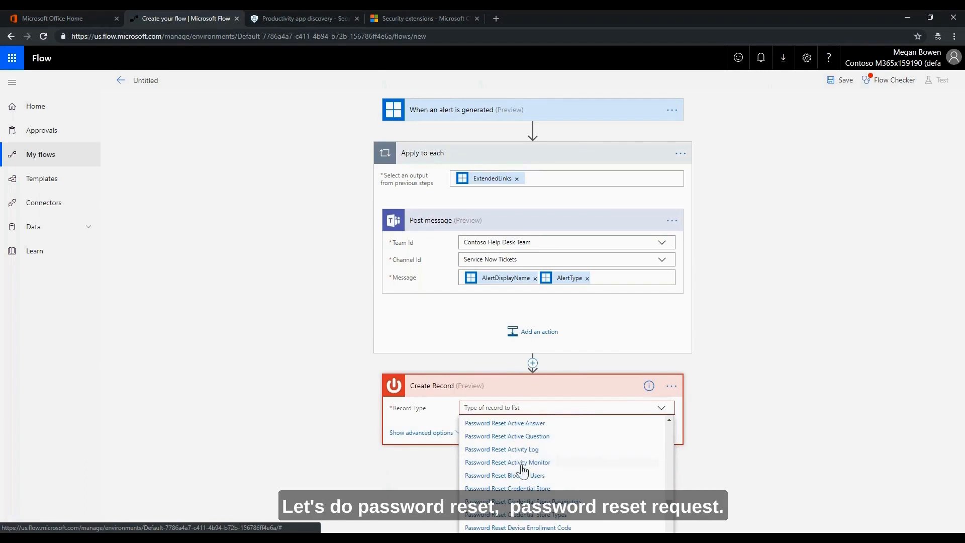
pyautogui.scroll(-3, 525, 472)
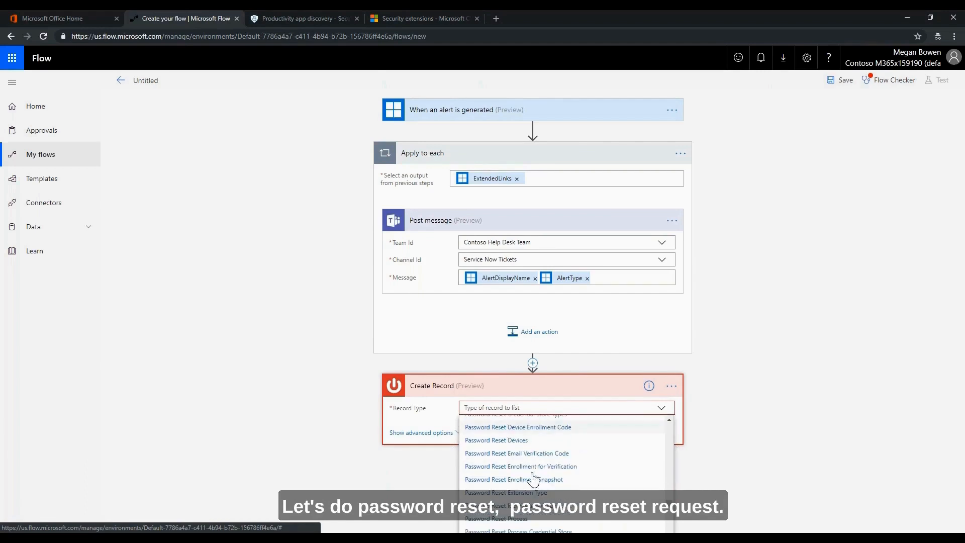
pyautogui.scroll(-2, 534, 479)
pyautogui.scroll(-2, 534, 479)
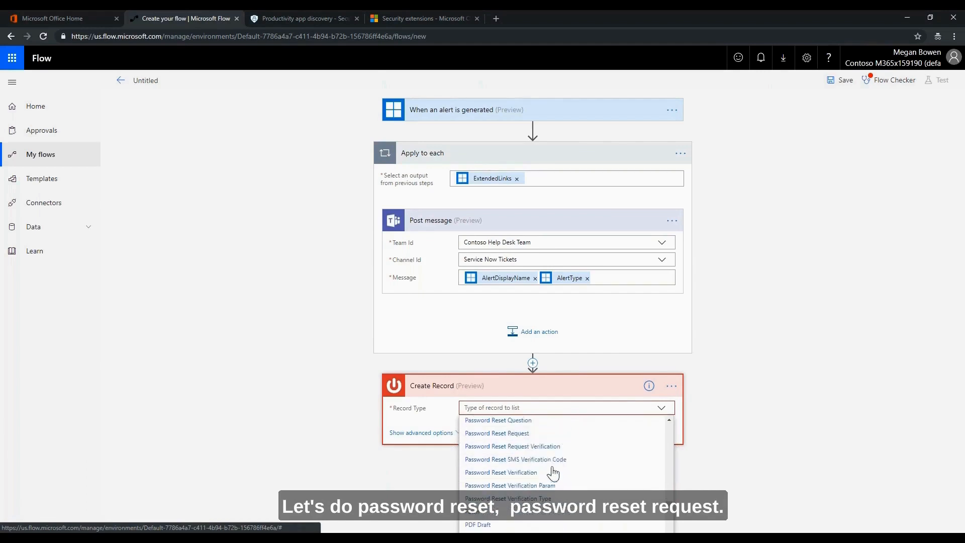
pyautogui.click(517, 434)
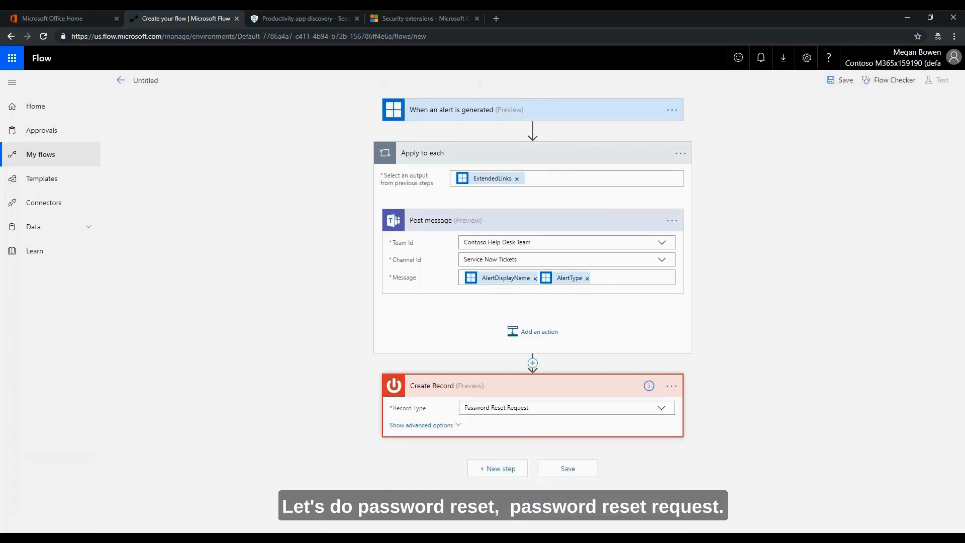
# Step: Examine the Password Reset Request fields and the dynamic content offered for Created and User, and collapse the Create Record action
pyautogui.scroll(-1, 332, 332)
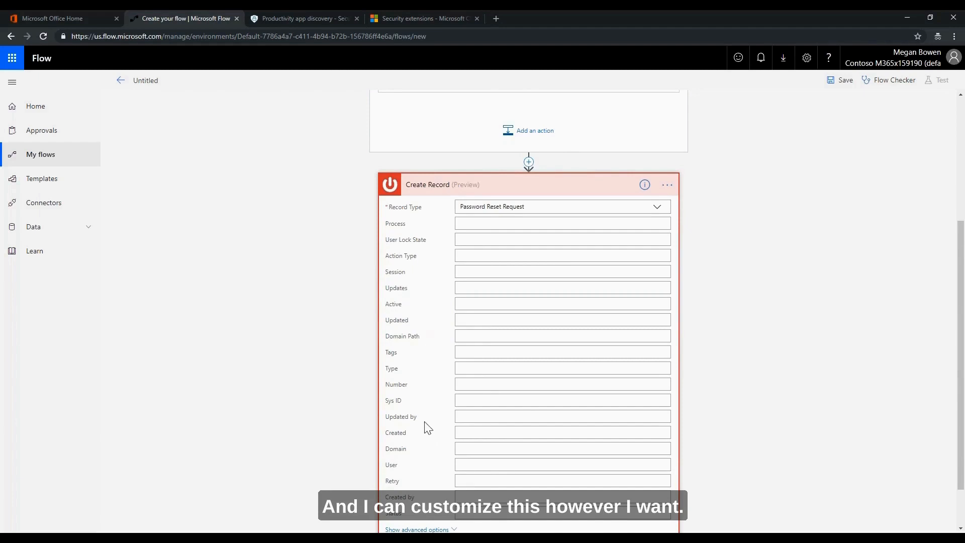
pyautogui.scroll(-1, 427, 427)
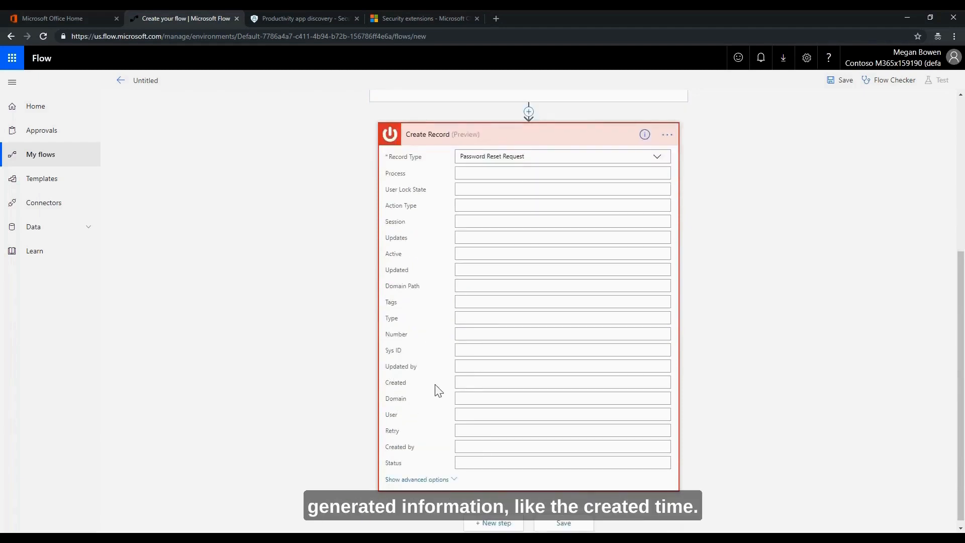
pyautogui.click(465, 382)
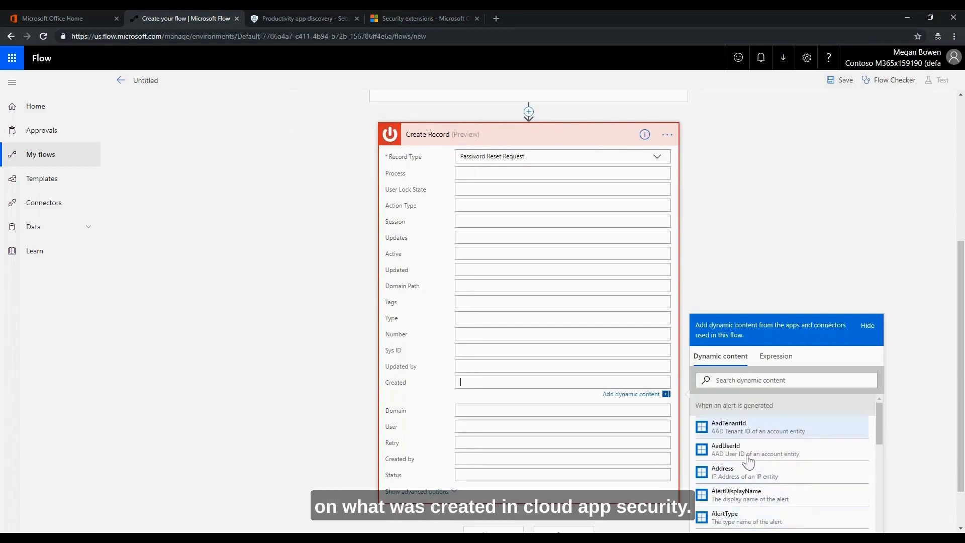
pyautogui.click(404, 397)
pyautogui.click(464, 413)
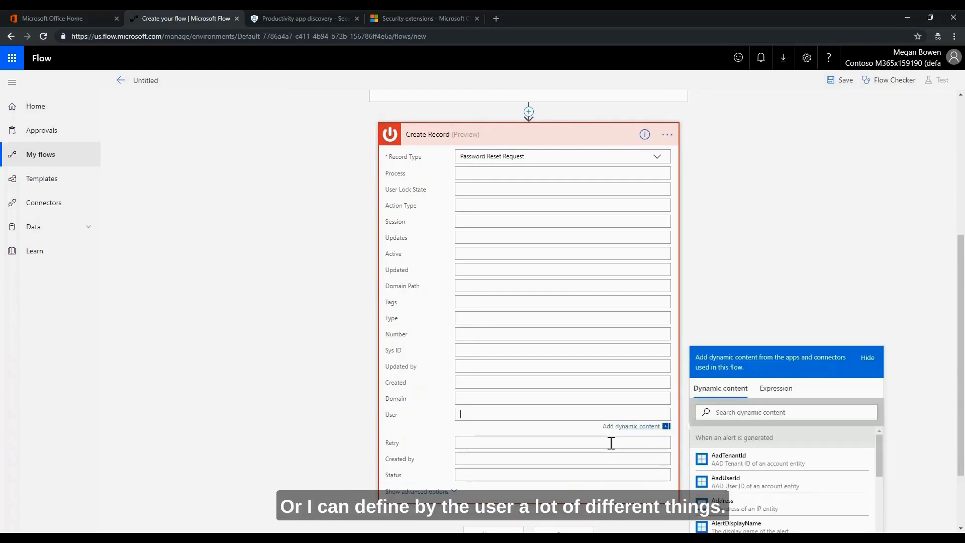
pyautogui.click(400, 424)
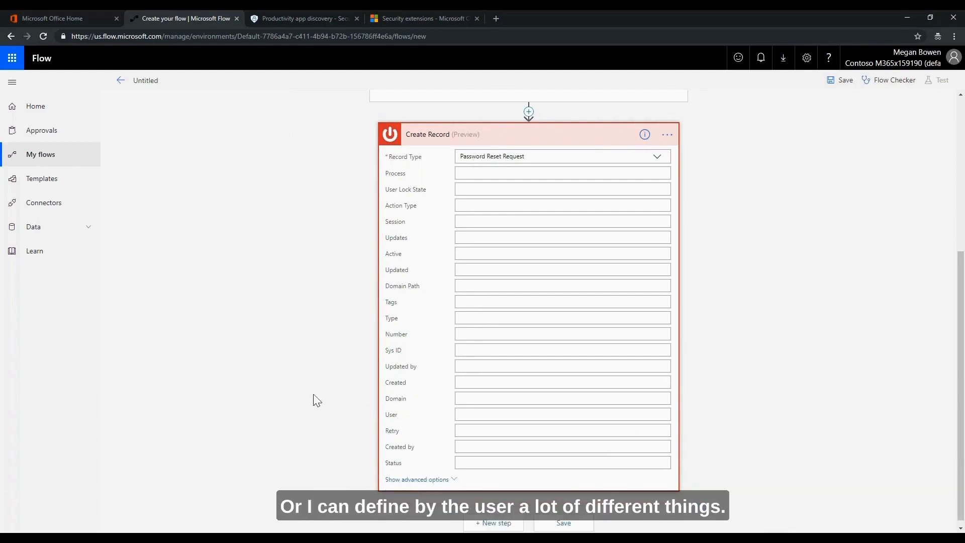
pyautogui.click(563, 134)
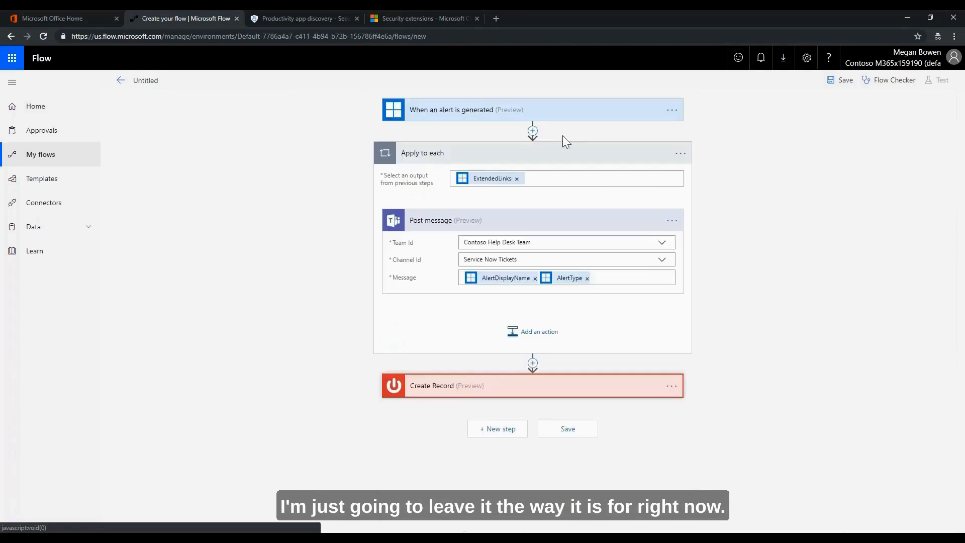
# Step: Add a new step after Create Record that uses the Office 365 Outlook "Send an email" action
pyautogui.click(499, 430)
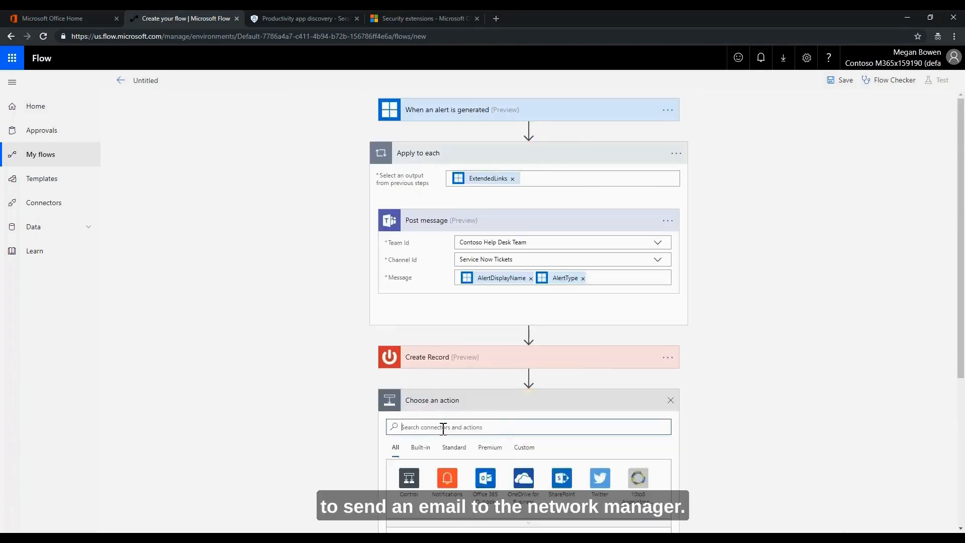
pyautogui.write('outlook')
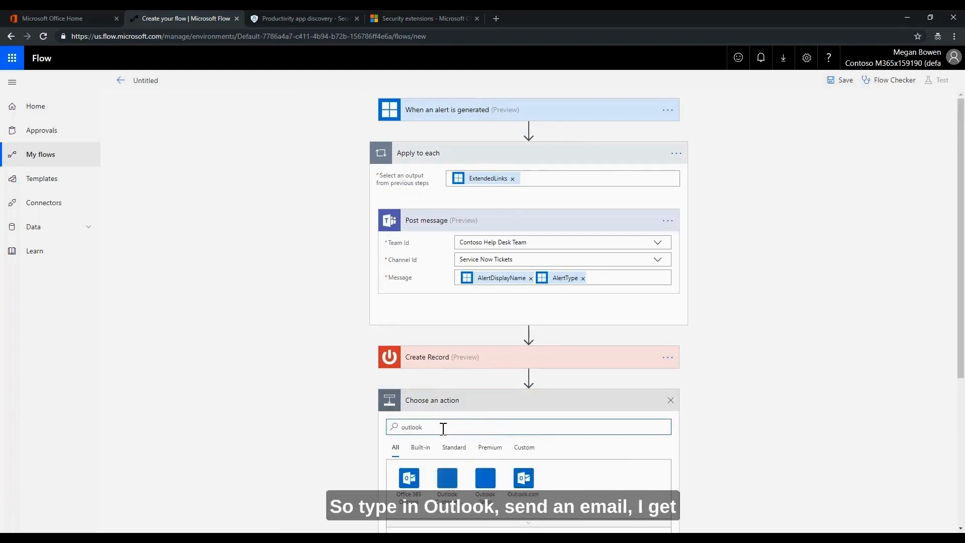
pyautogui.click(409, 482)
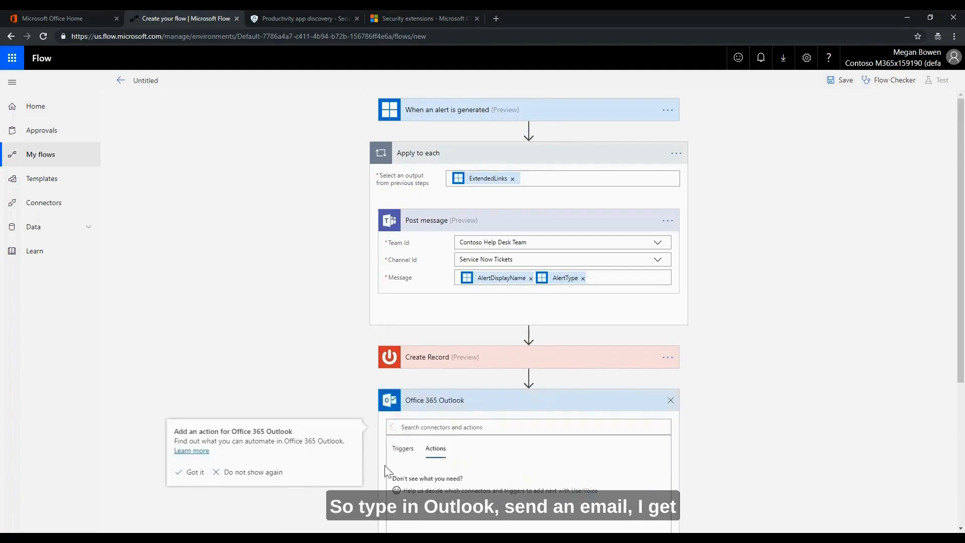
pyautogui.scroll(-5, 334, 368)
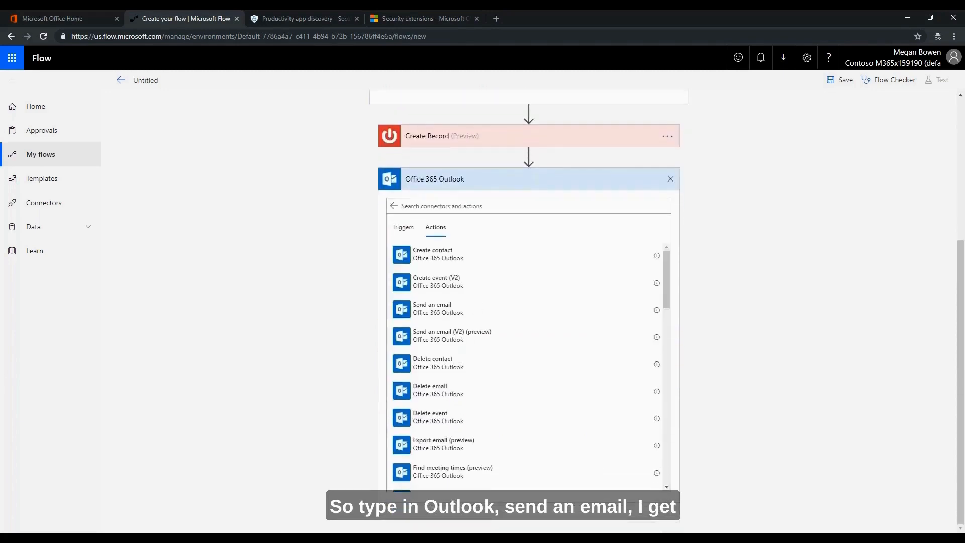
pyautogui.click(437, 309)
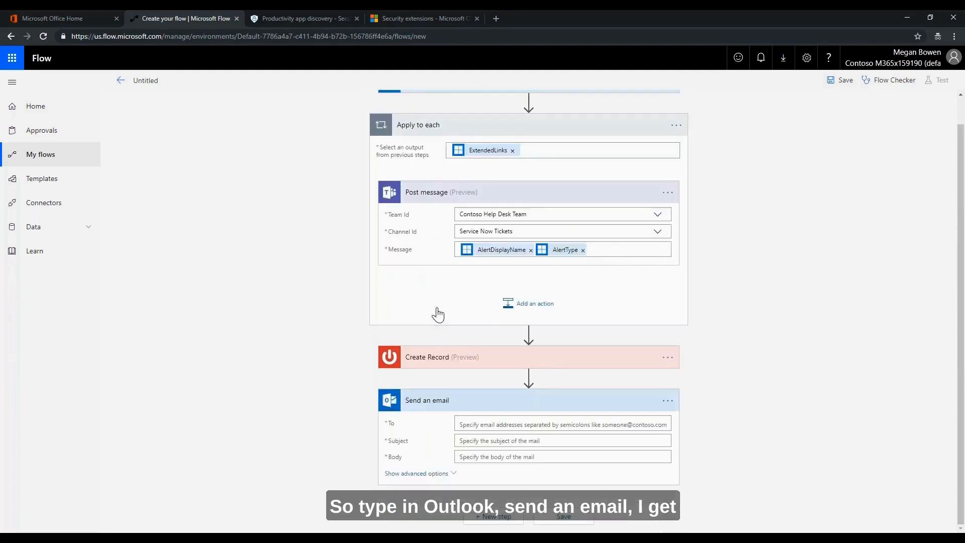
# Step: Enter the network manager as the recipient of the email
pyautogui.click(478, 423)
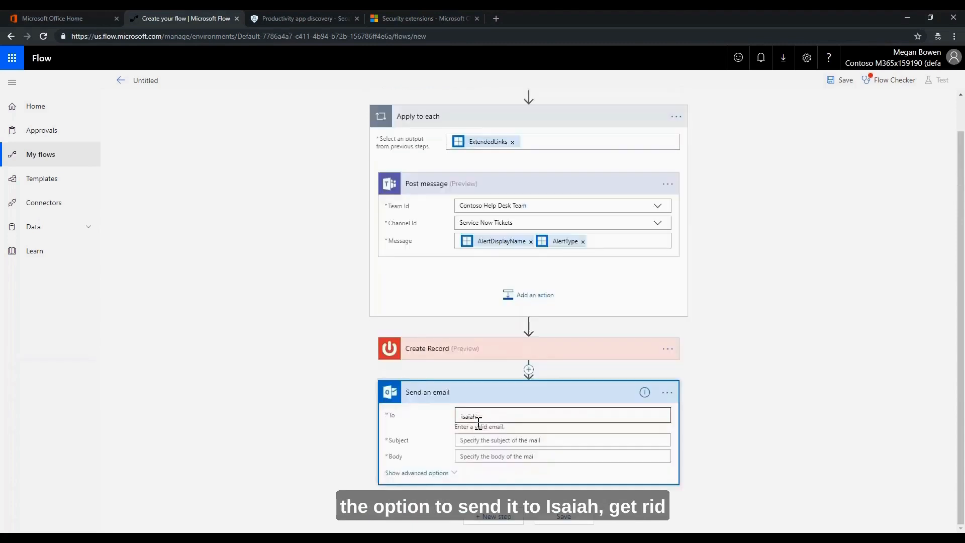
pyautogui.click(472, 434)
pyautogui.click(531, 414)
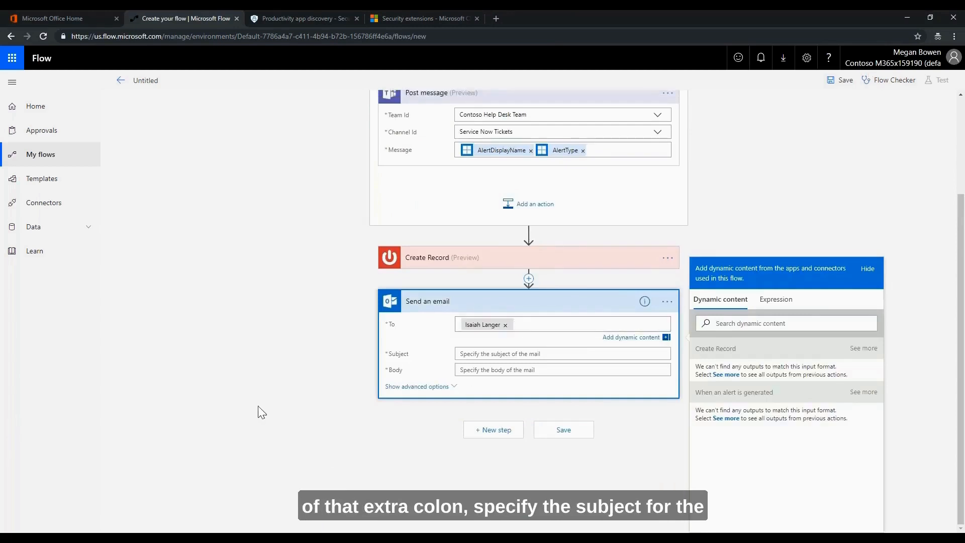
# Step: Set the email subject to the Created dynamic value from the ServiceNow Create Record step
pyautogui.click(478, 353)
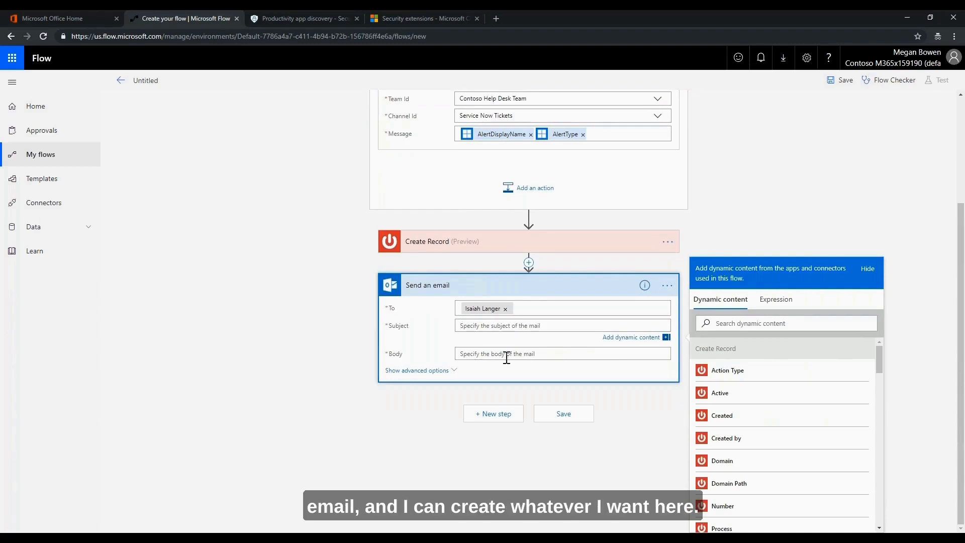
pyautogui.scroll(-2, 741, 474)
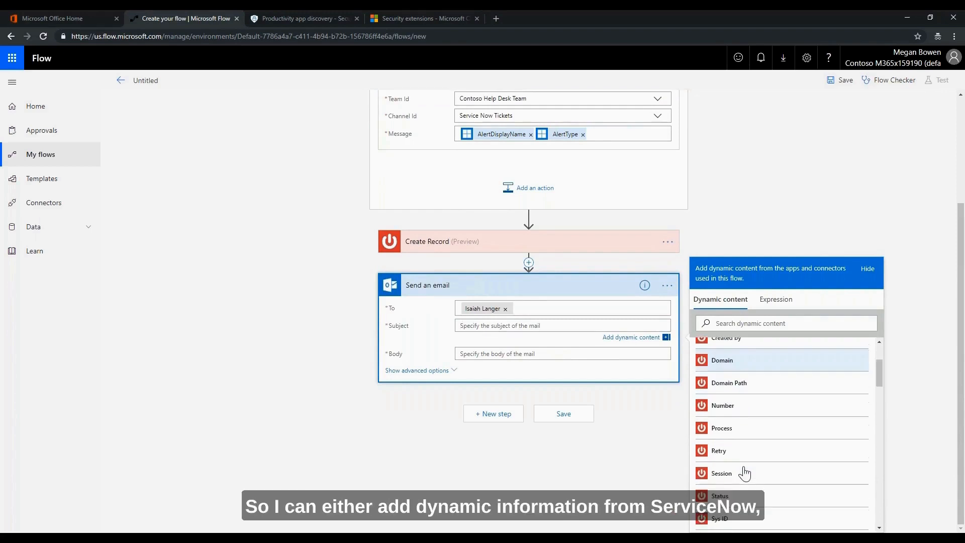
pyautogui.scroll(-1, 744, 473)
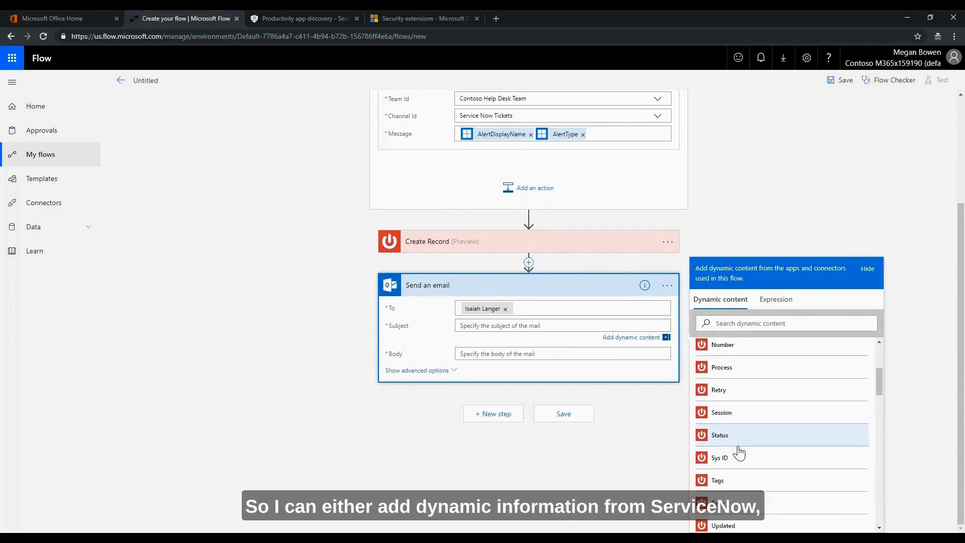
pyautogui.scroll(-2, 738, 452)
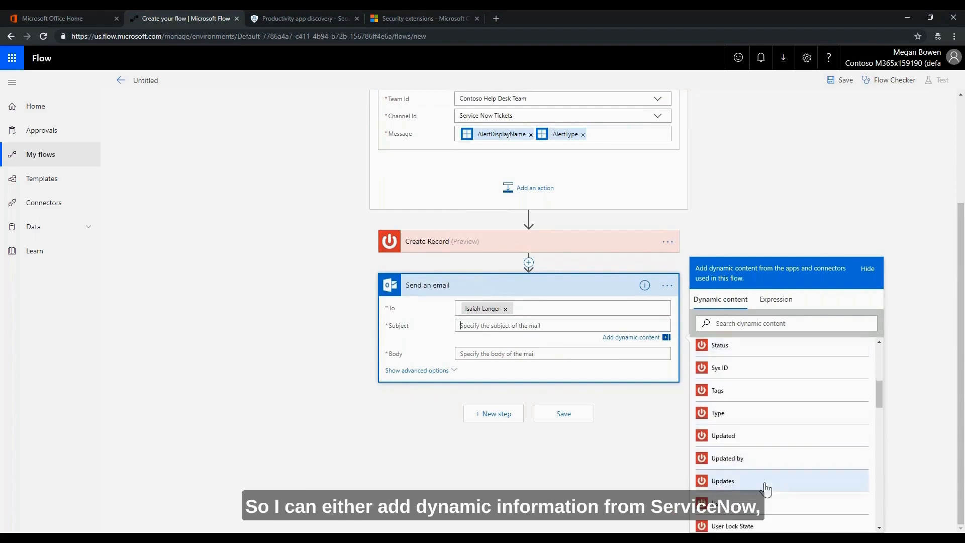
pyautogui.scroll(-1, 741, 460)
pyautogui.scroll(5, 744, 467)
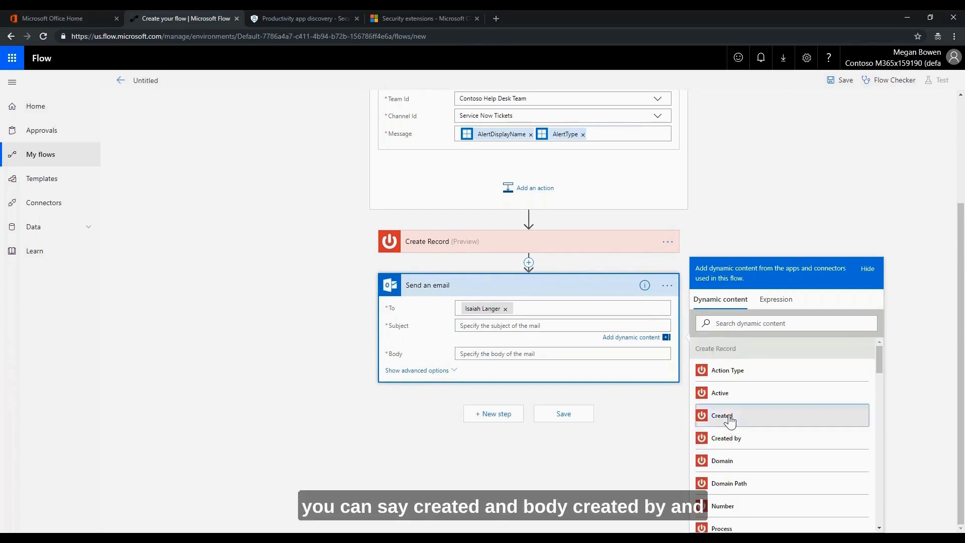
pyautogui.click(725, 417)
# Step: Fill the email body with the Created by and Status dynamic values from Create Record, and save the flow
pyautogui.click(469, 358)
pyautogui.scroll(-2, 781, 452)
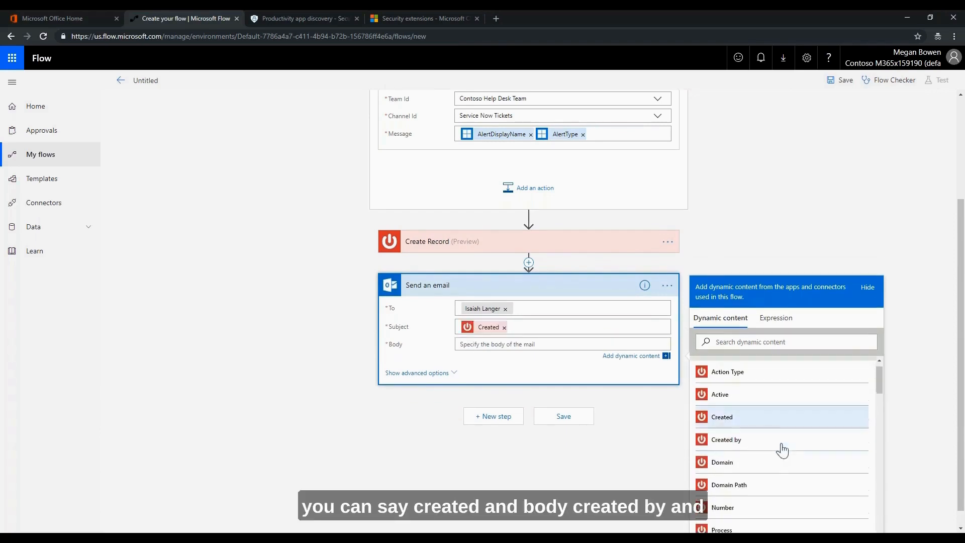
pyautogui.click(746, 361)
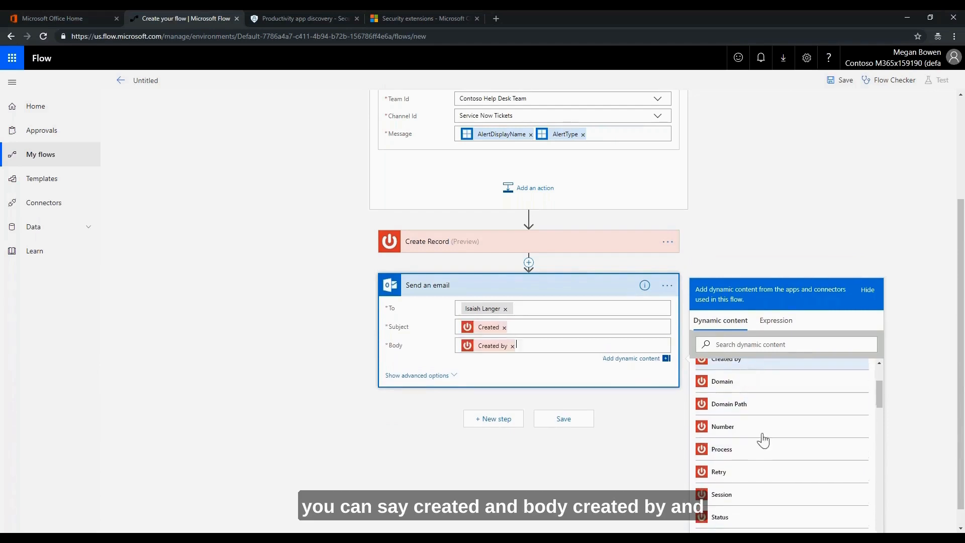
pyautogui.click(731, 518)
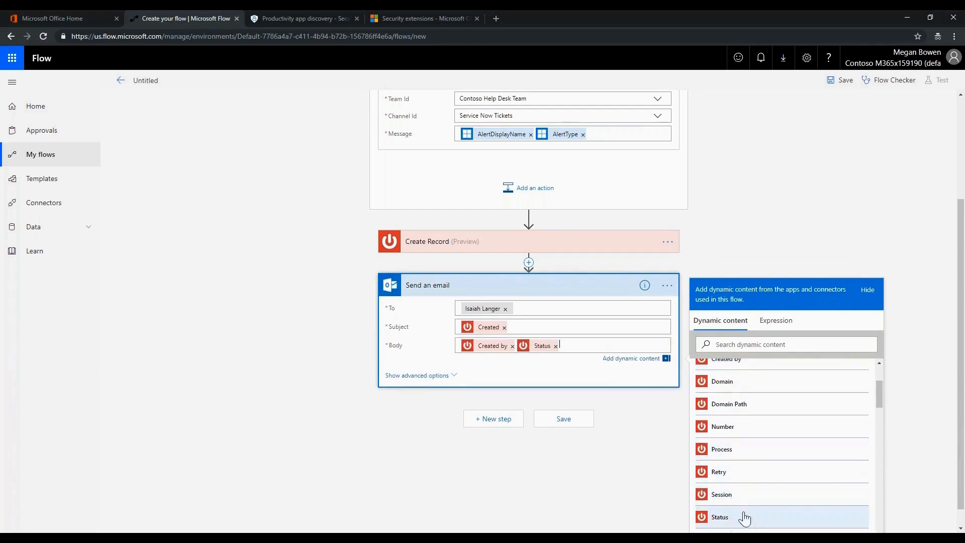
pyautogui.click(522, 462)
pyautogui.click(558, 522)
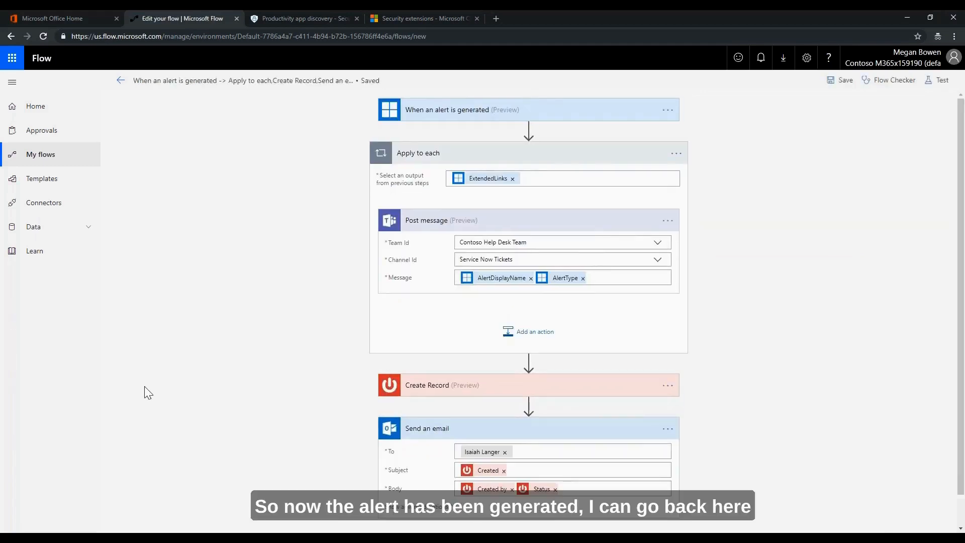
# Step: Rename the flow as "ServiceNow Ticket" and save it
pyautogui.rightClick(173, 80)
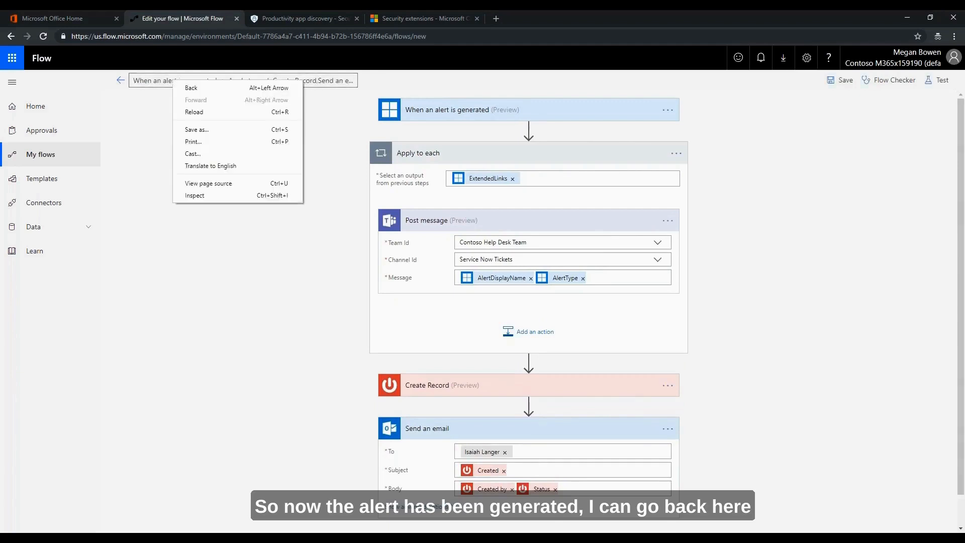
pyautogui.click(162, 81)
pyautogui.tripleClick(160, 81)
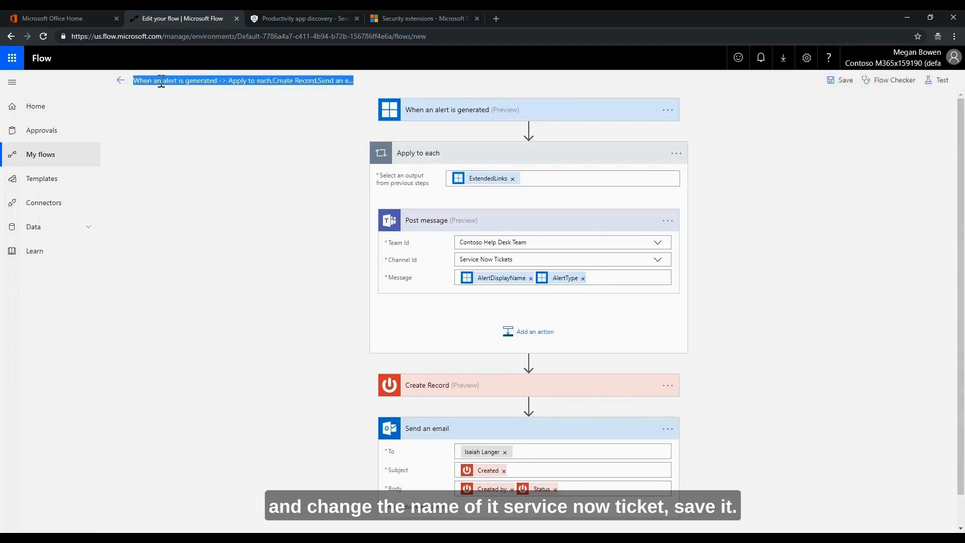
pyautogui.write('ServiceNow Ticket')
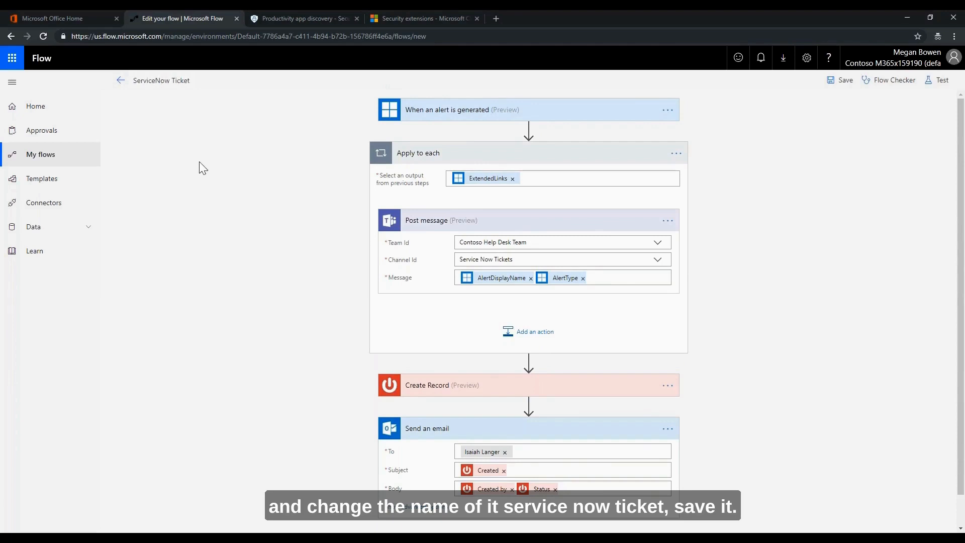
pyautogui.click(838, 80)
# Step: Leave the flow editor and the ServiceNow Ticket details page to return to the list of flows
pyautogui.click(121, 80)
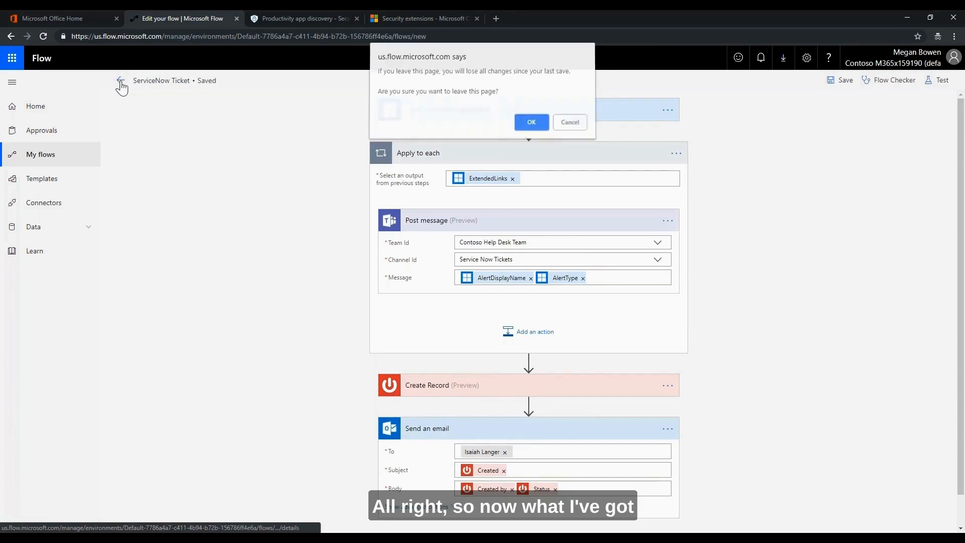
pyautogui.click(531, 123)
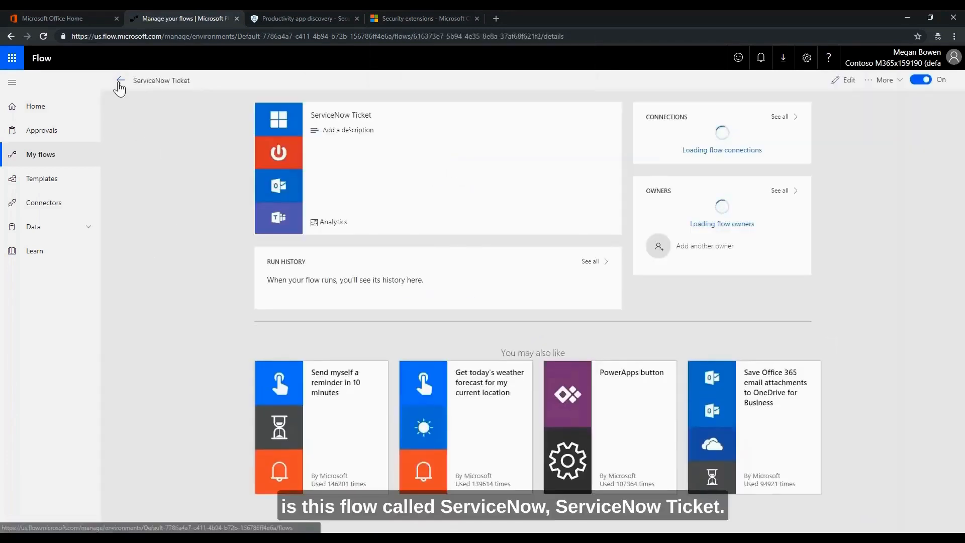
pyautogui.click(120, 85)
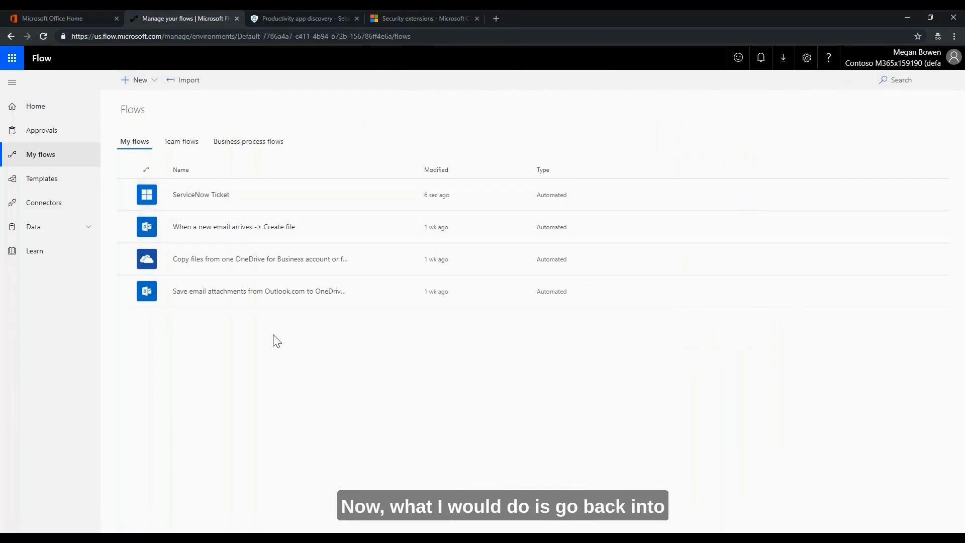
# Step: Switch to Cloud App Security and open the "Multiple failed login attempts" policy for editing
pyautogui.click(401, 19)
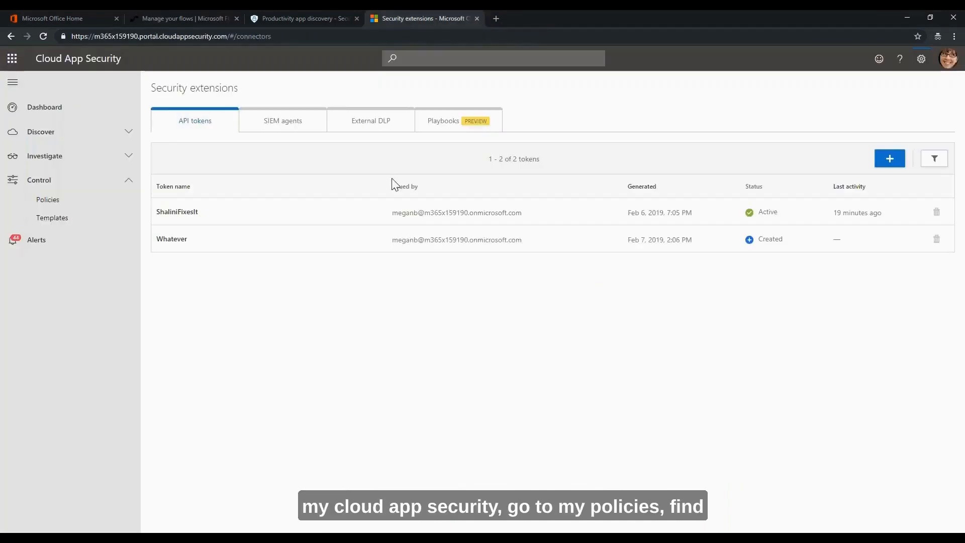
pyautogui.click(52, 204)
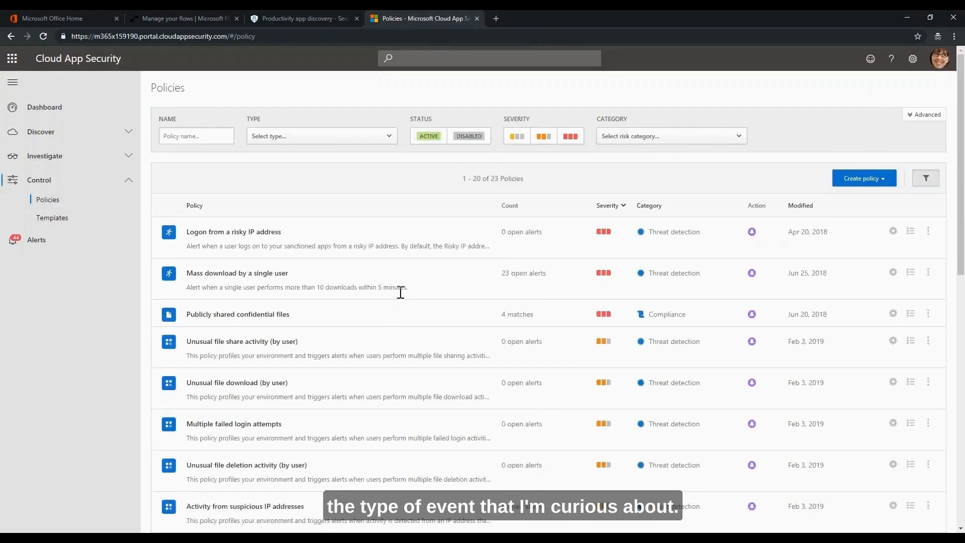
pyautogui.scroll(-1, 389, 340)
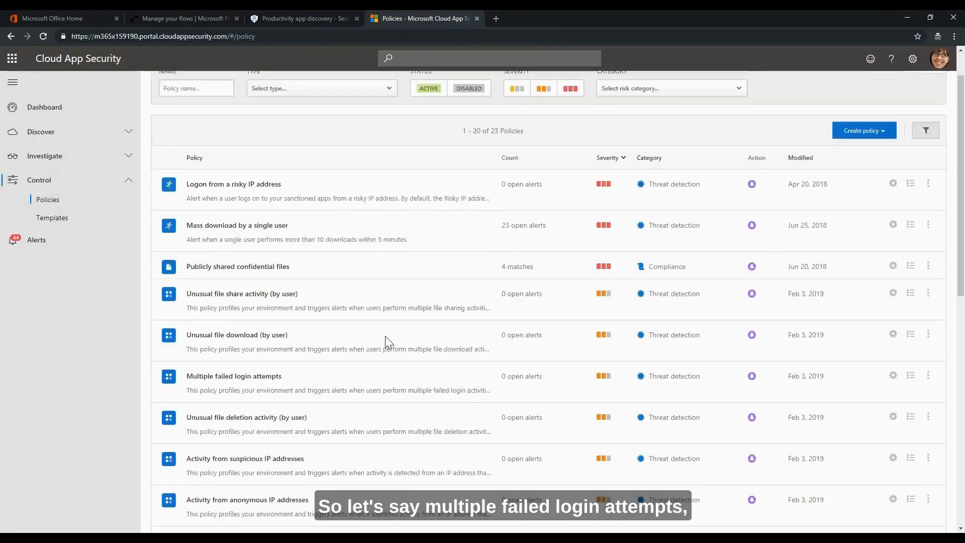
pyautogui.click(257, 374)
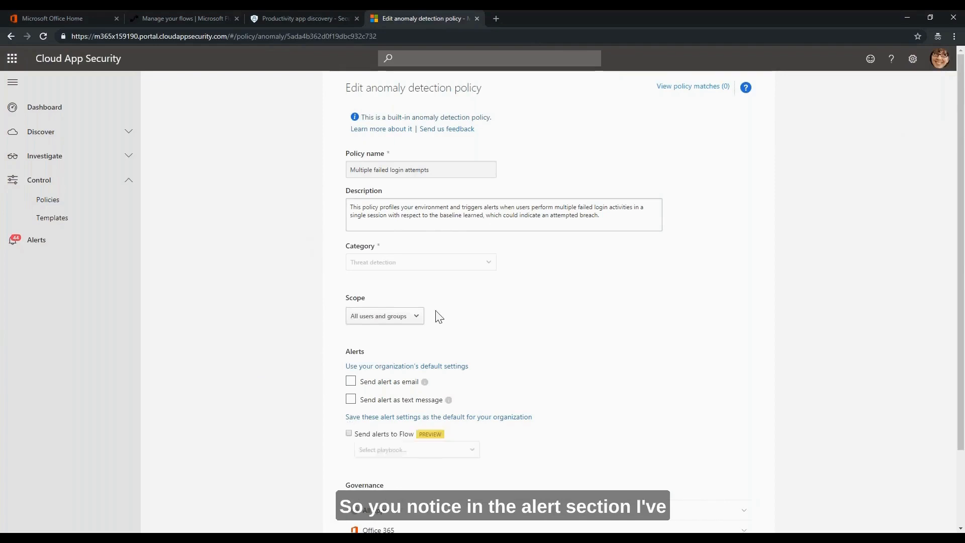
# Step: Enable sending the policy's alerts to Flow and select the "ServiceNow Ticket" playbook
pyautogui.click(349, 433)
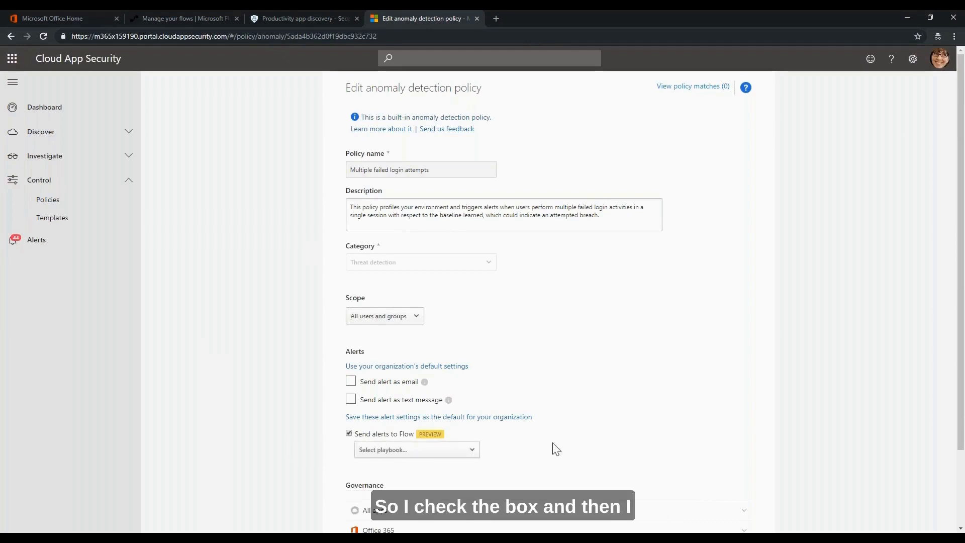
pyautogui.scroll(-1, 556, 445)
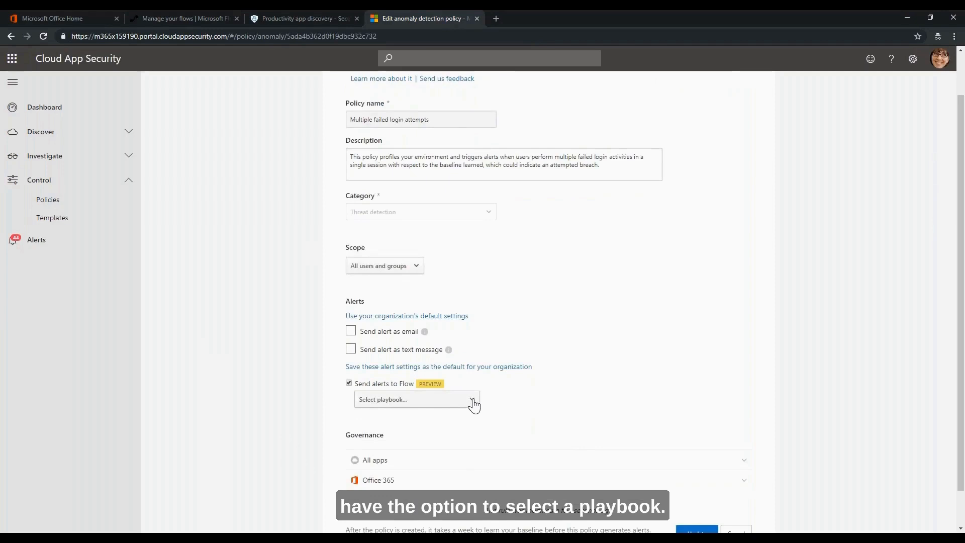
pyautogui.click(472, 400)
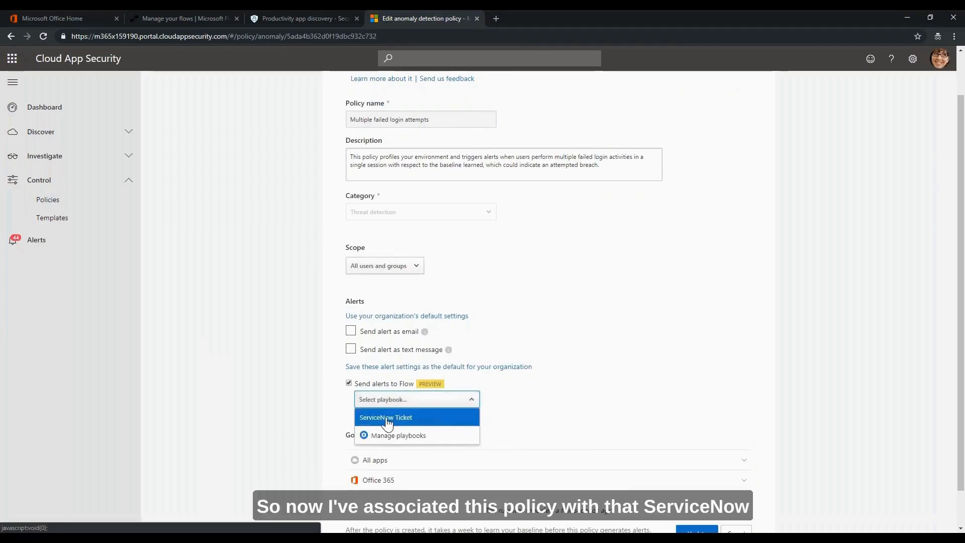
pyautogui.click(388, 424)
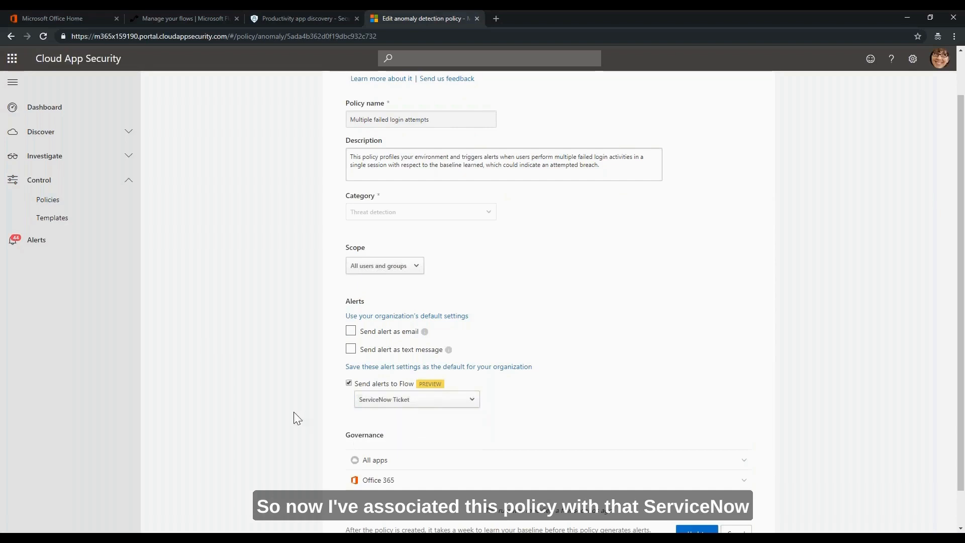
pyautogui.scroll(1, 284, 409)
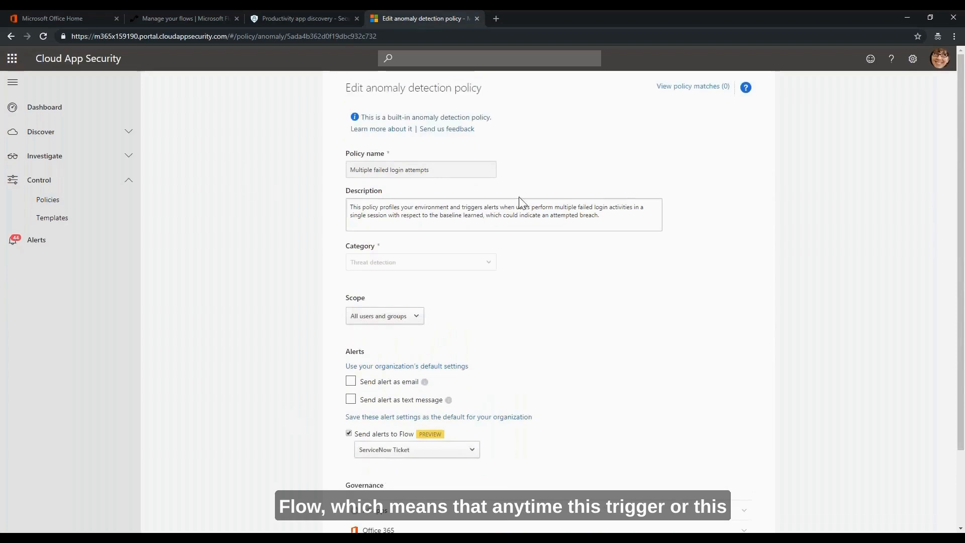
pyautogui.moveTo(439, 176); pyautogui.dragTo(353, 177)
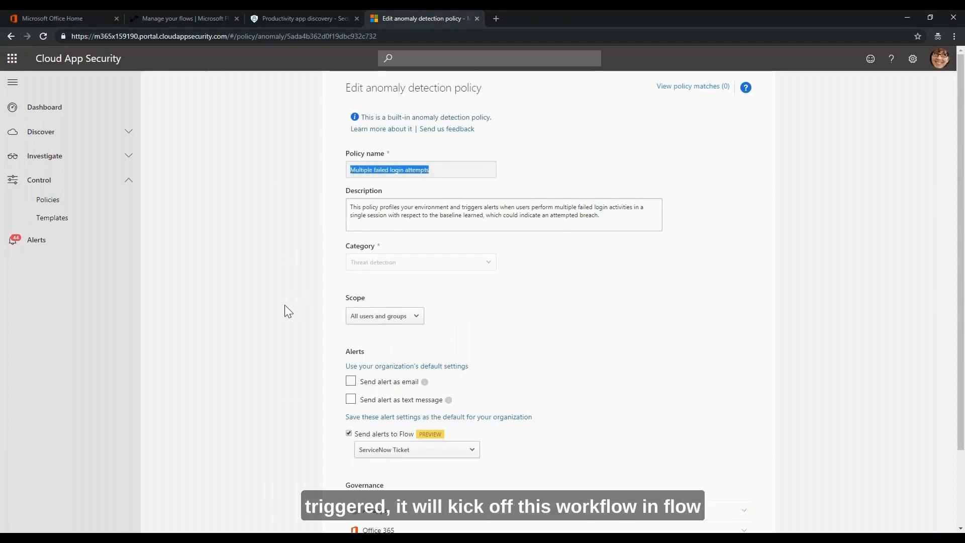
pyautogui.scroll(-1, 273, 346)
pyautogui.scroll(-1, 273, 345)
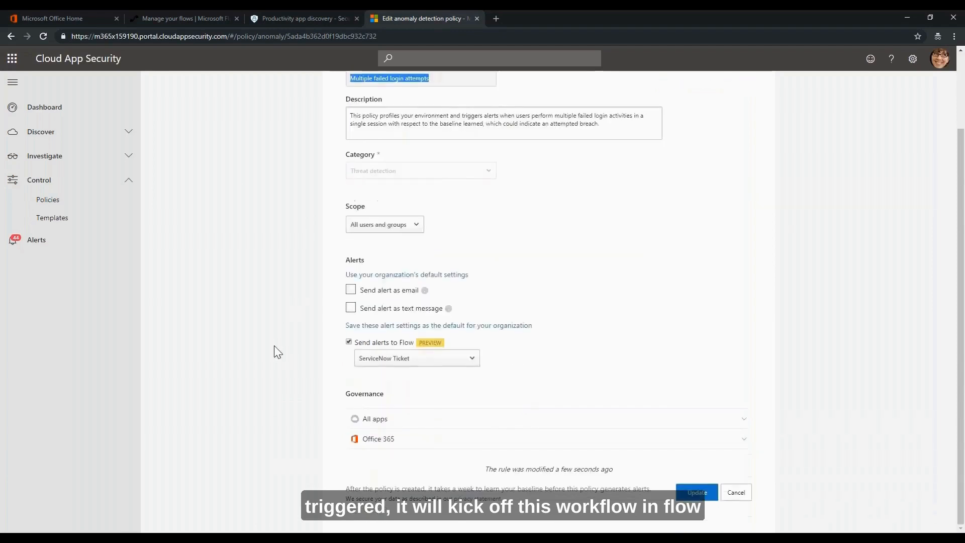